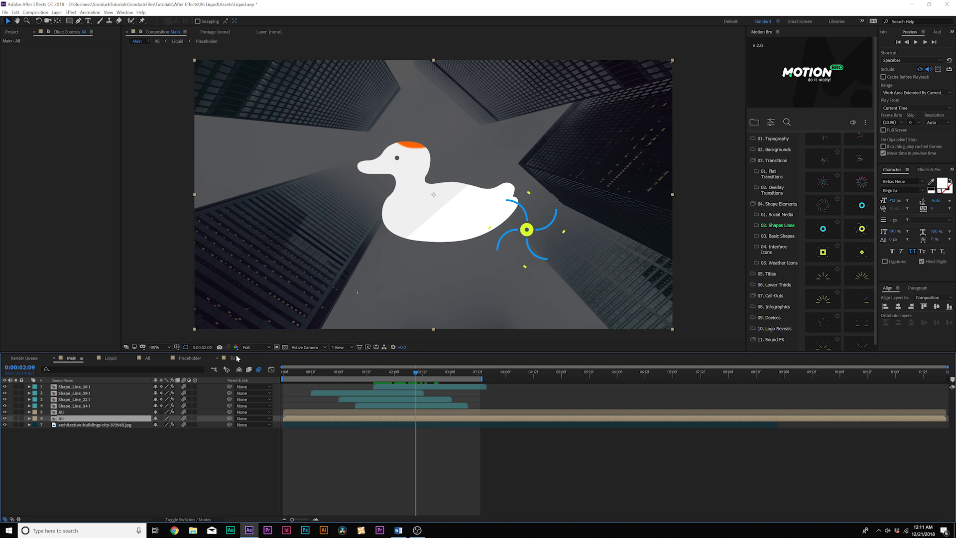
Step: Open the TUT composition and pre-compose its Liquid text layer as "Placeholder"
click(235, 358)
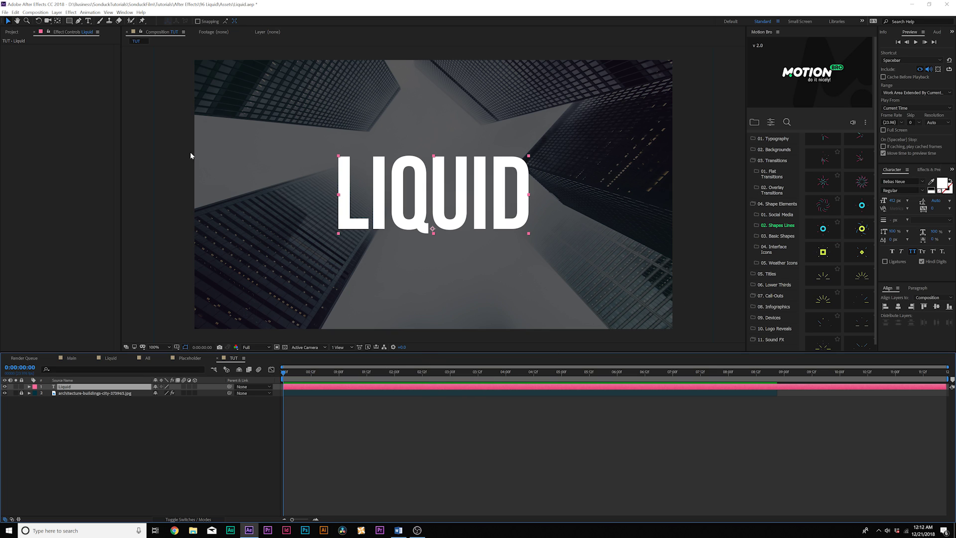
click(57, 12)
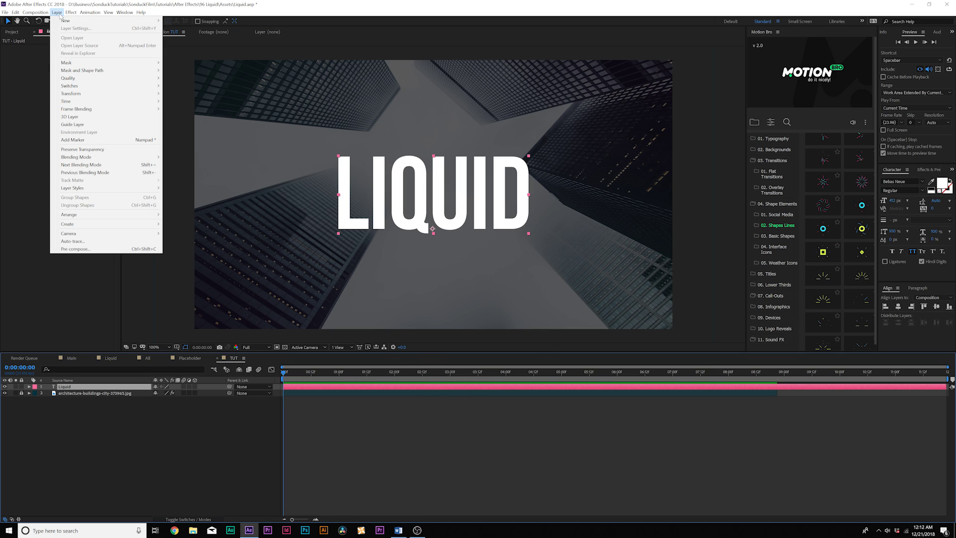
click(87, 250)
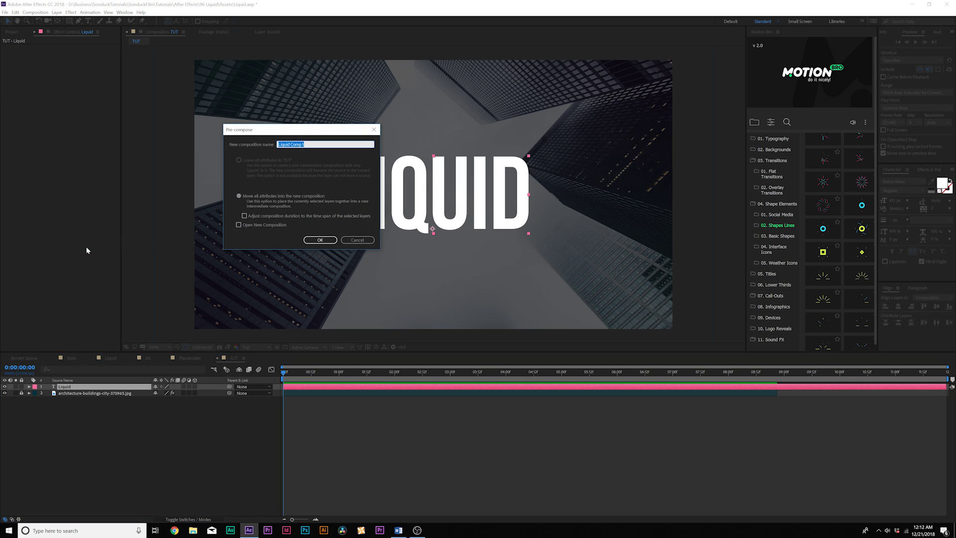
text(Placeholder)
click(319, 240)
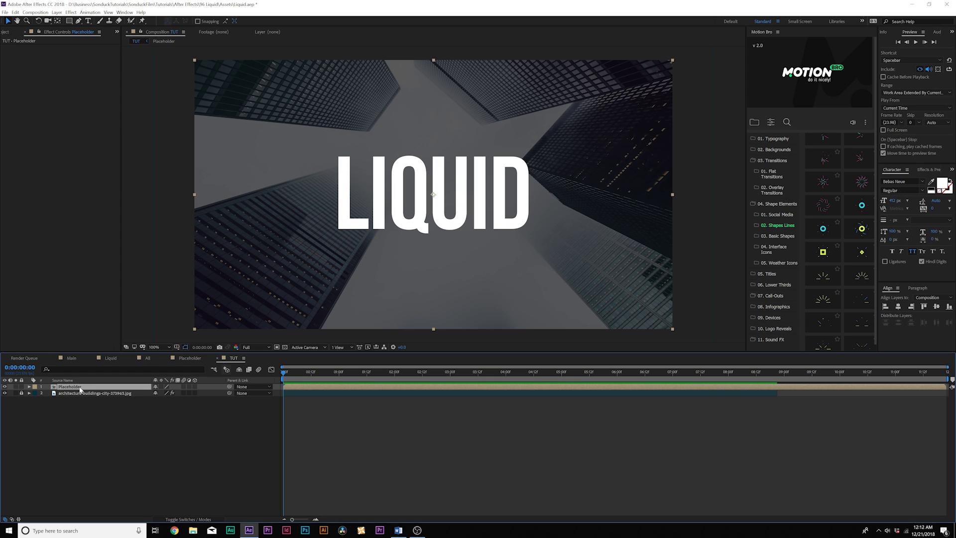
Step: With no layer selected, draw a white rectangle over the lower part of the frame, extending well past its side and bottom edges
click(104, 420)
drag(70, 21, 97, 24)
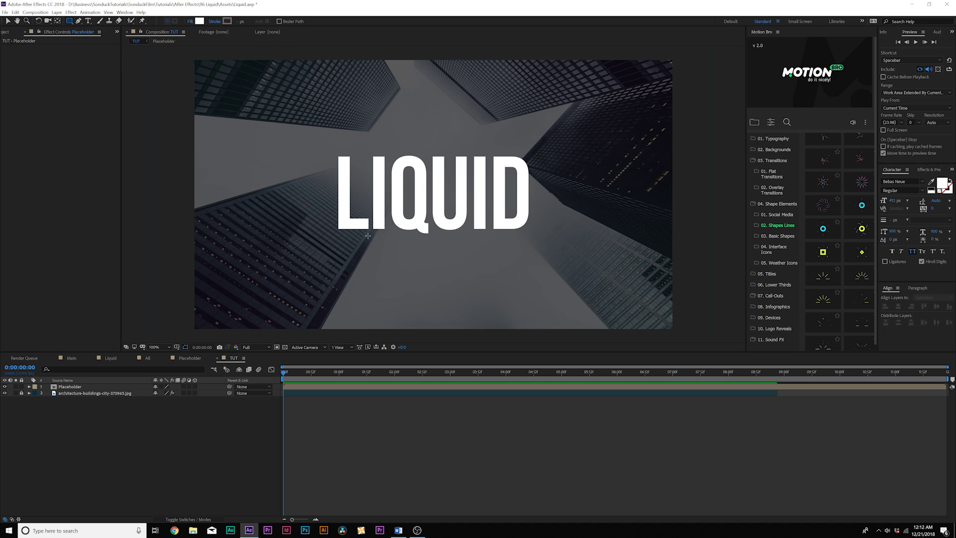
key(comma)
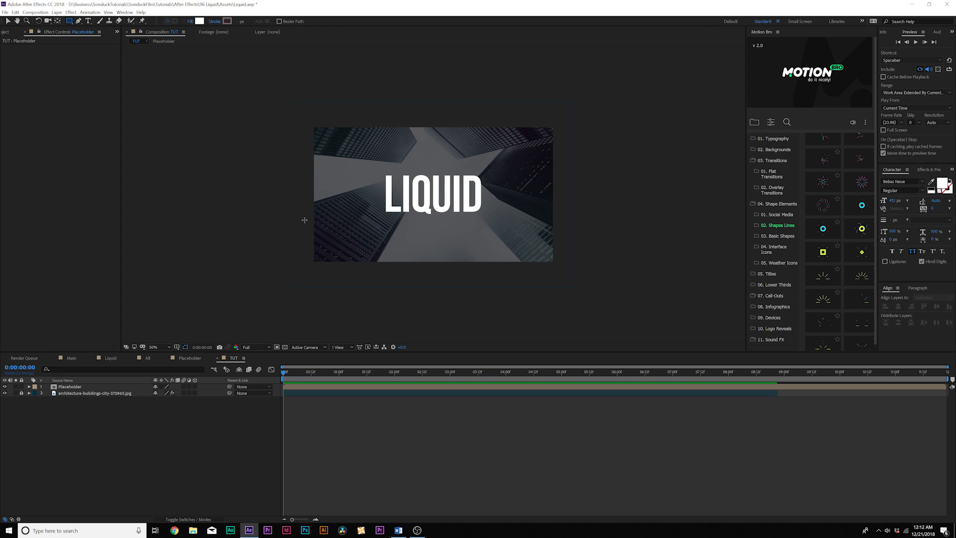
drag(283, 221, 612, 319)
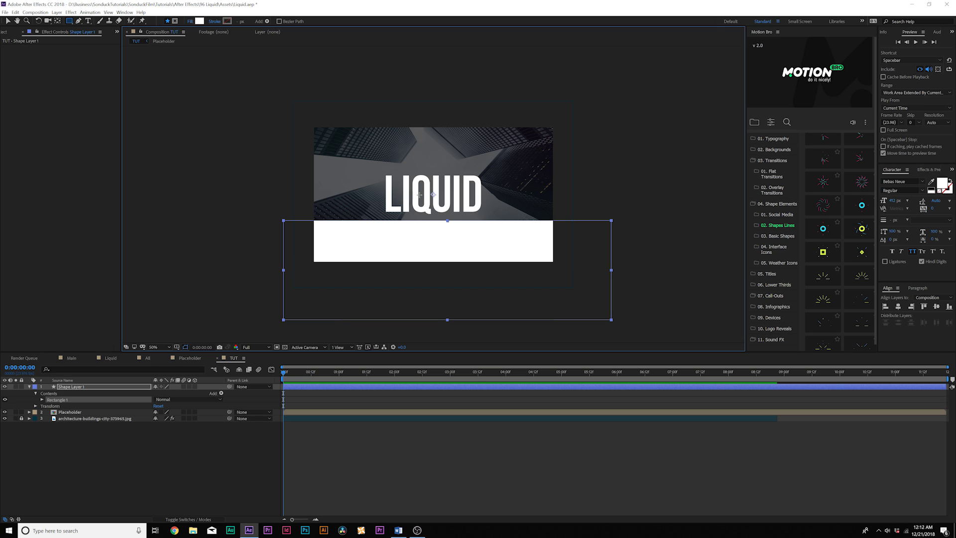
Step: Add a Wiggle Paths operator to the contents of the rectangle's shape layer
click(92, 387)
click(221, 394)
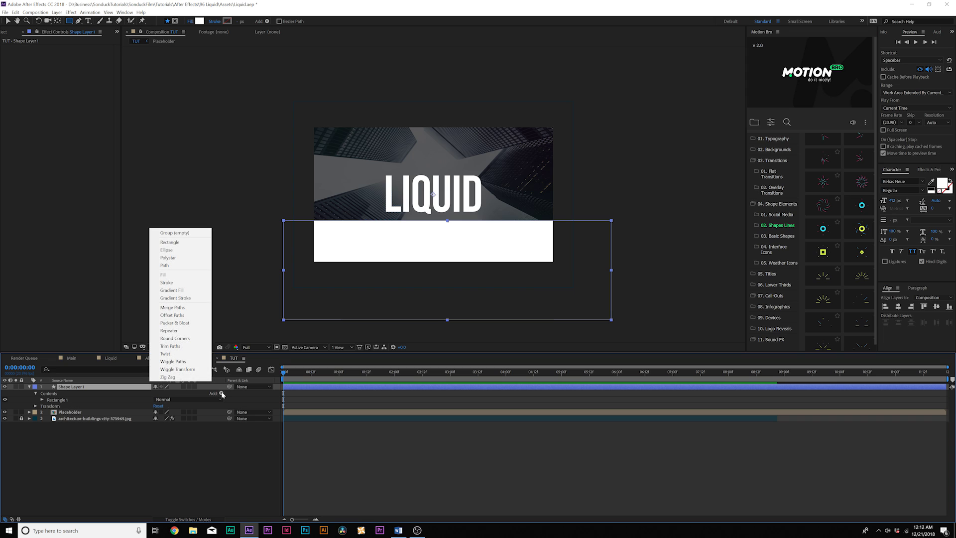
click(188, 363)
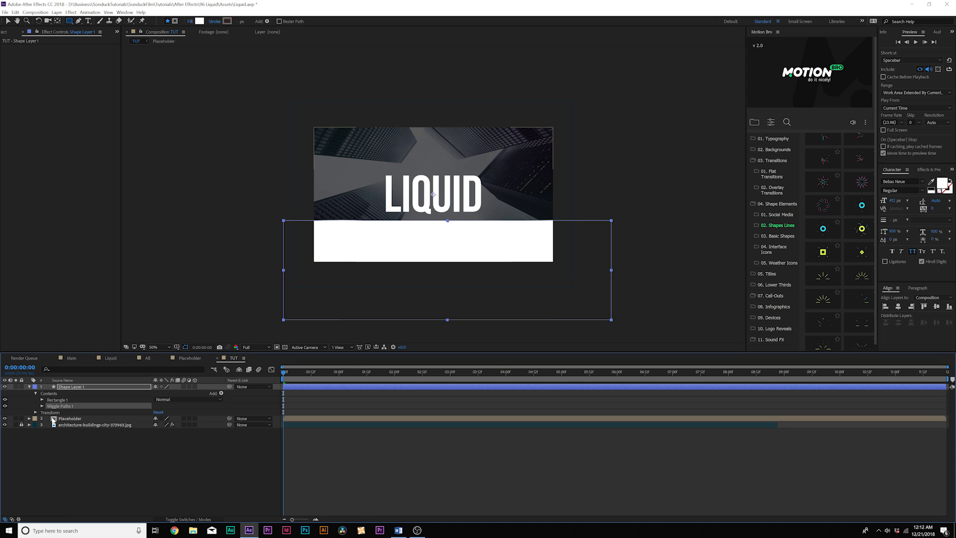
Step: Set the Wiggle Paths size to about 179 and its points to Smooth, and check the wave motion
click(42, 406)
key(slash)
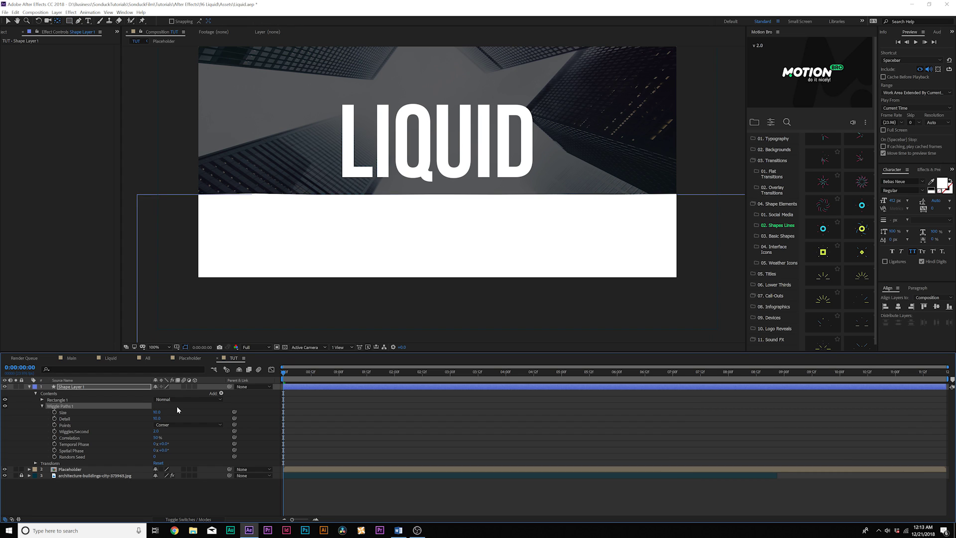
drag(157, 412, 218, 410)
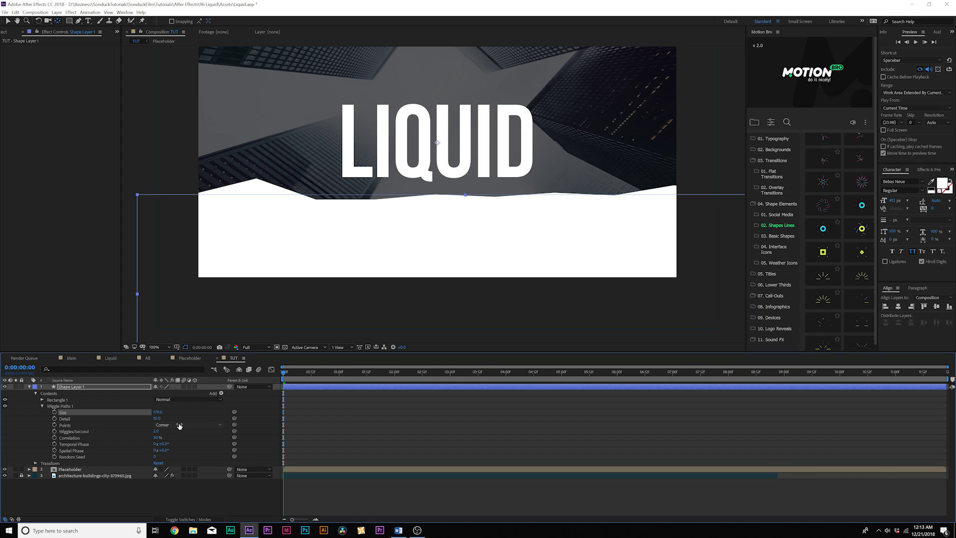
click(178, 426)
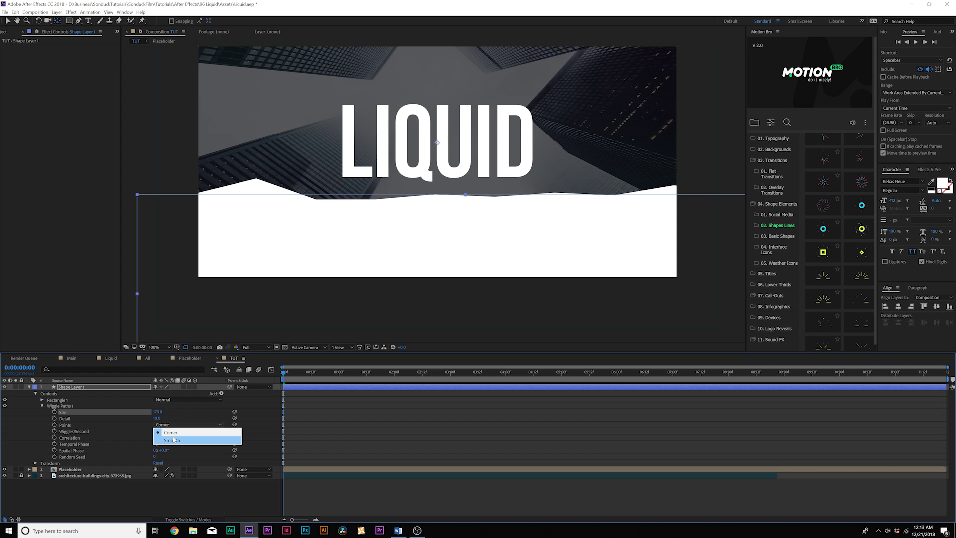
click(175, 438)
drag(289, 377, 272, 388)
Step: Move the wavy shape below the visible frame and set a starting Position keyframe at 0 seconds
click(88, 388)
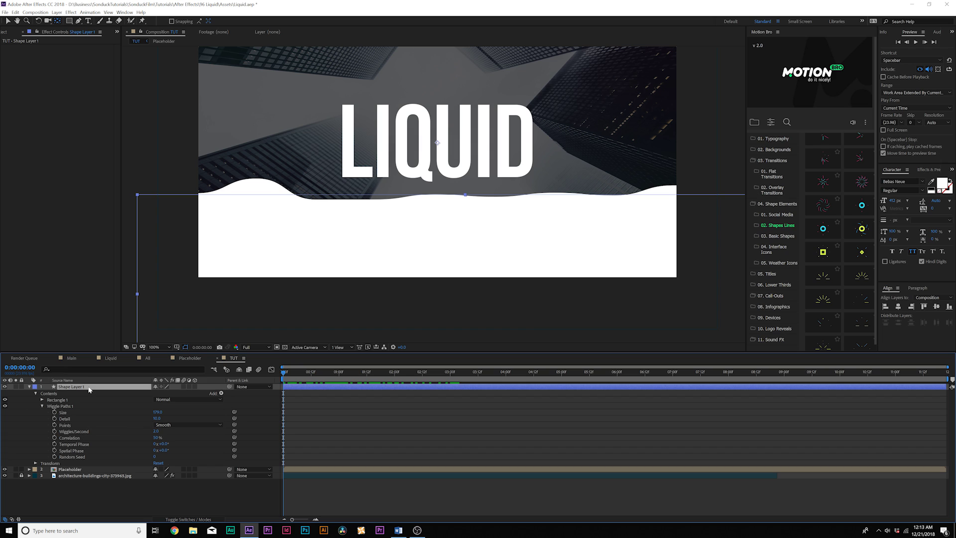
click(7, 22)
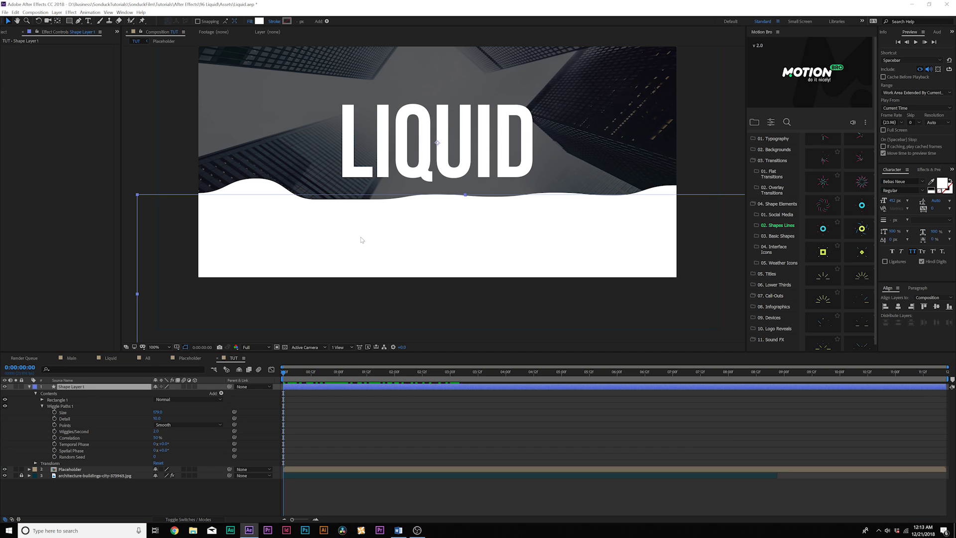
drag(363, 240, 366, 339)
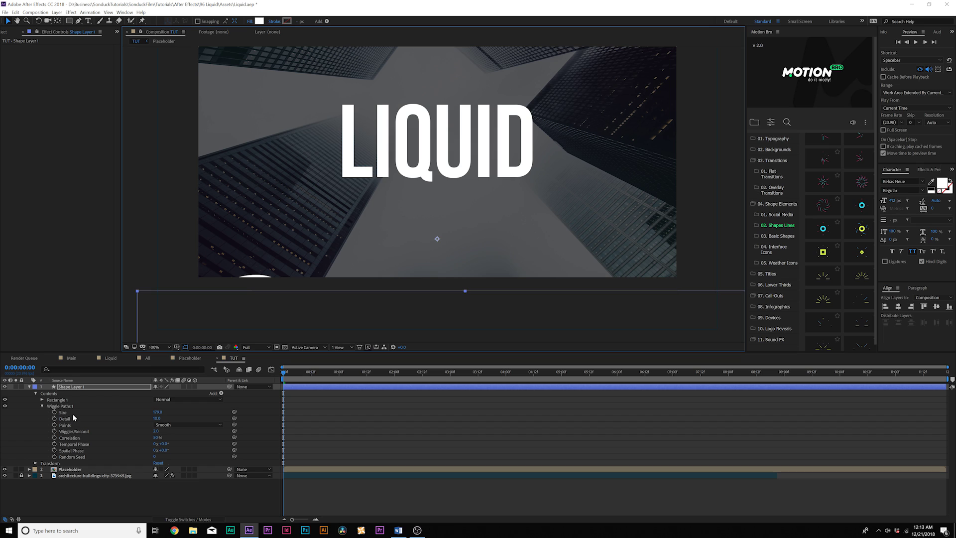
key(p)
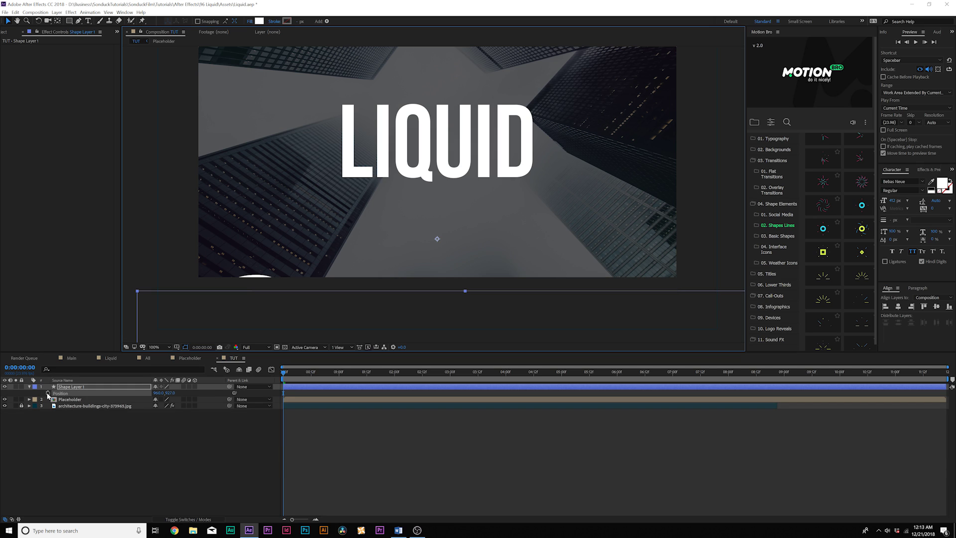
click(47, 393)
Step: At 3 seconds, raise the shape's vertical position until it covers the text, and scrub through the rise
drag(303, 371, 451, 374)
drag(171, 394, 135, 395)
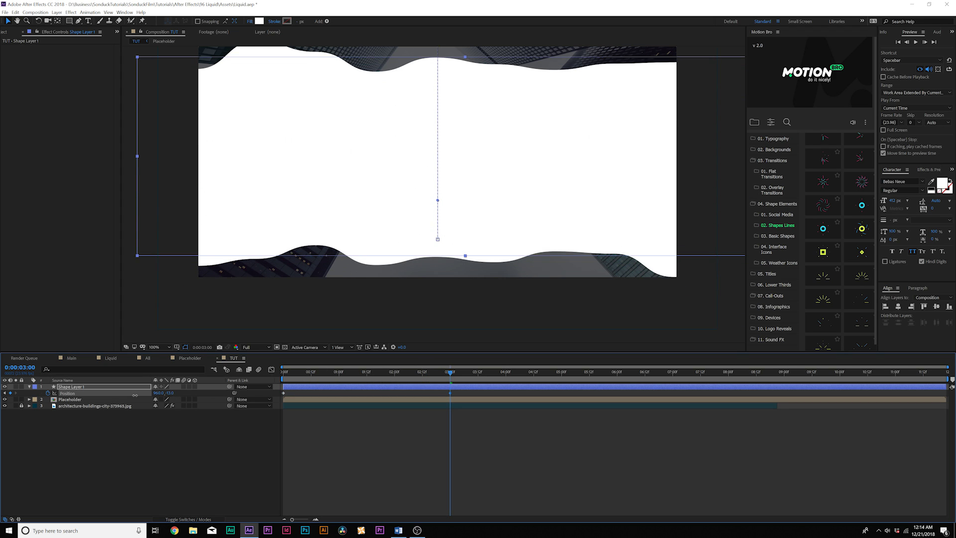
drag(421, 376, 443, 384)
click(192, 442)
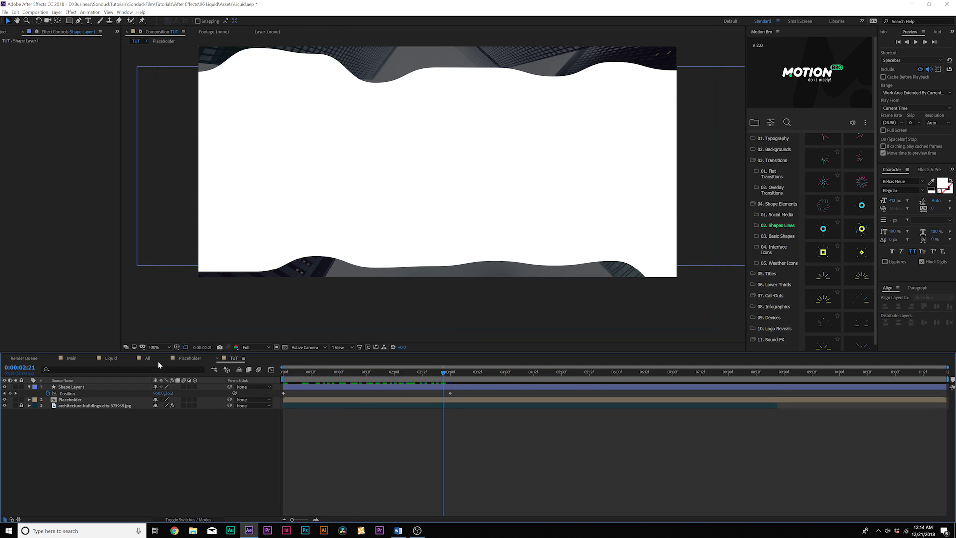
Step: Fit the composition in the view and reorder the layers so that Placeholder sits above the shape layer
click(158, 347)
click(160, 383)
mouse_move(82, 387)
mouse_down()
mouse_move(77, 406)
mouse_move(76, 395)
mouse_up()
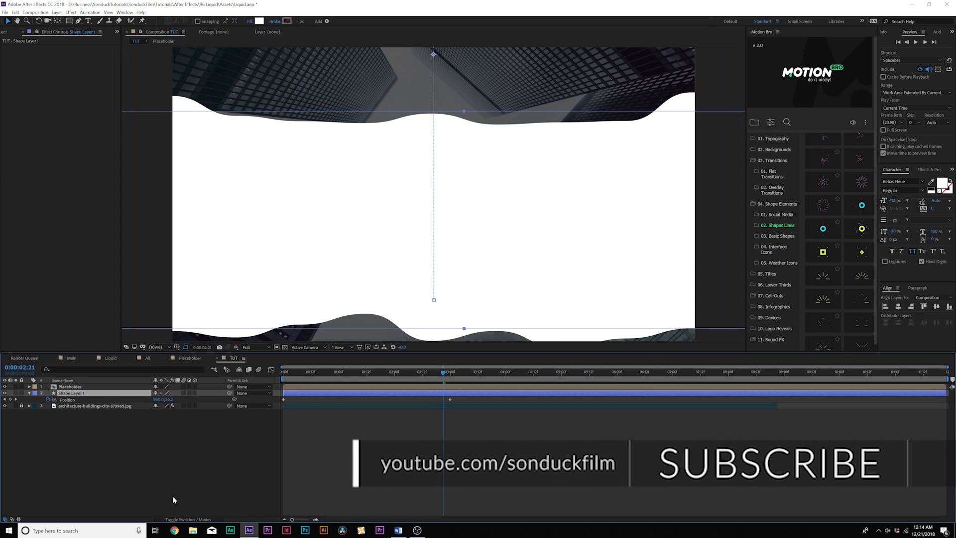
Step: Set the shape layer's track matte to Alpha Matte "Placeholder" and preview the text filling up
click(188, 519)
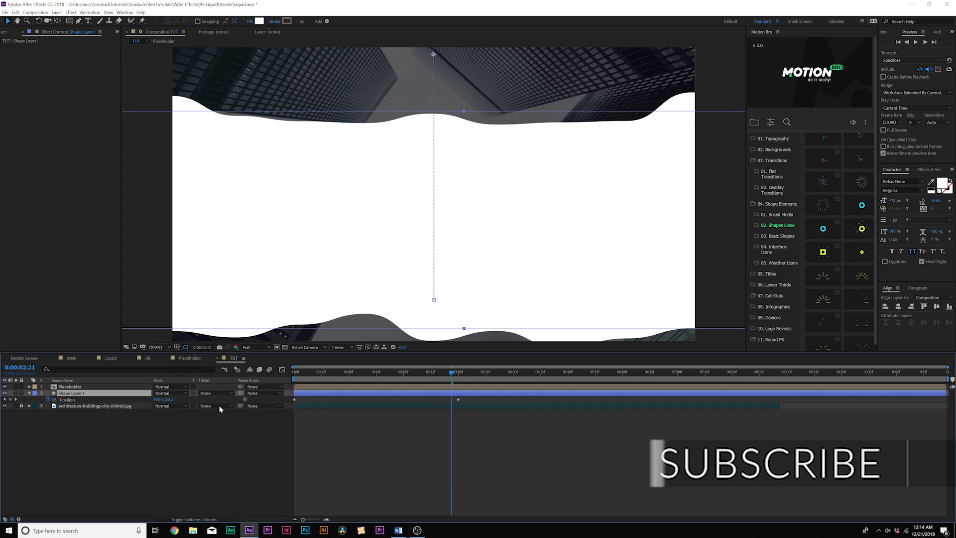
click(206, 393)
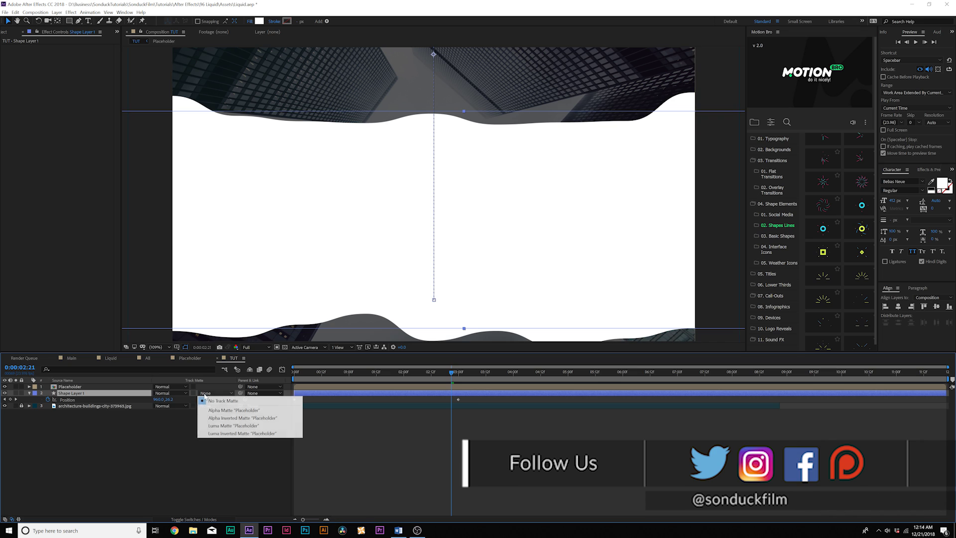
click(234, 409)
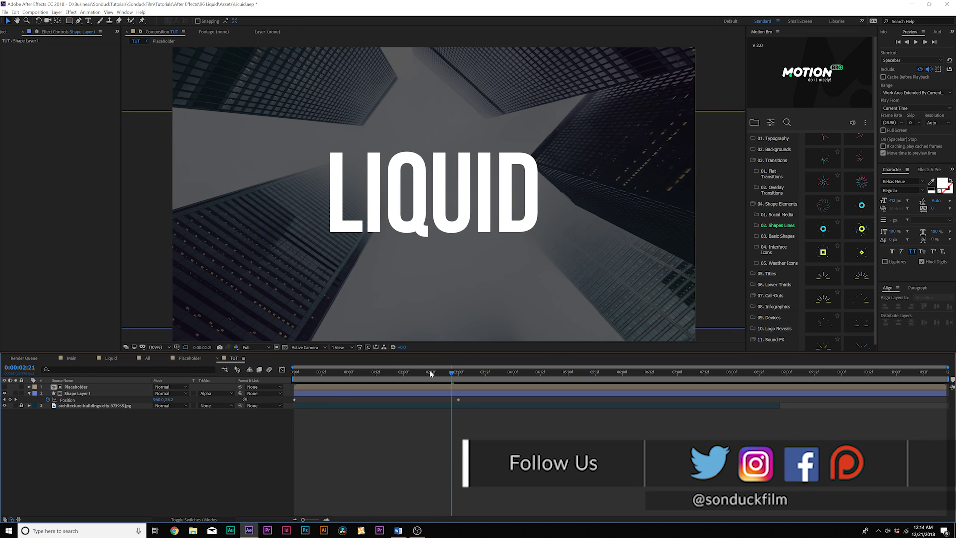
drag(430, 373, 369, 376)
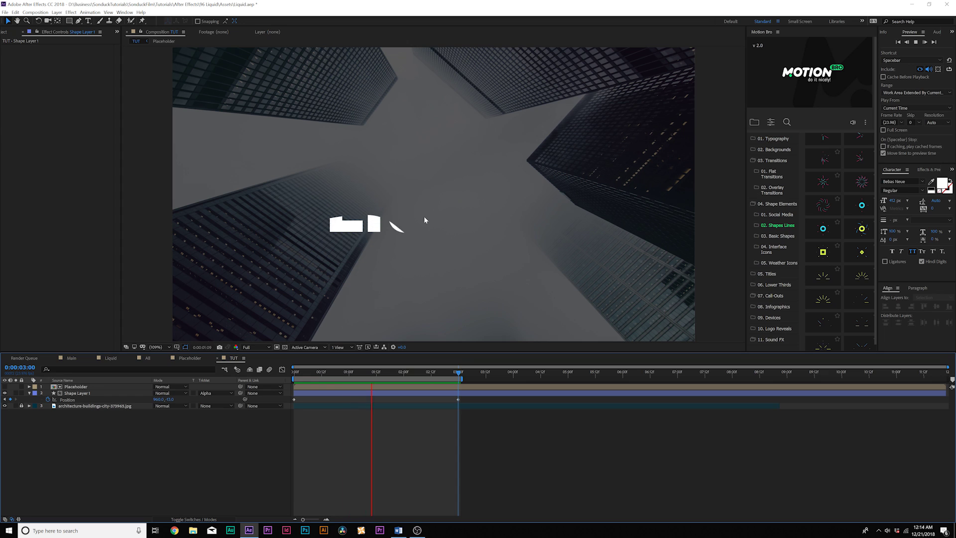
Step: Delay the shape's final Position keyframe to about 3.6 seconds and adjust the work area around the text reveal for previewing
drag(458, 400, 535, 400)
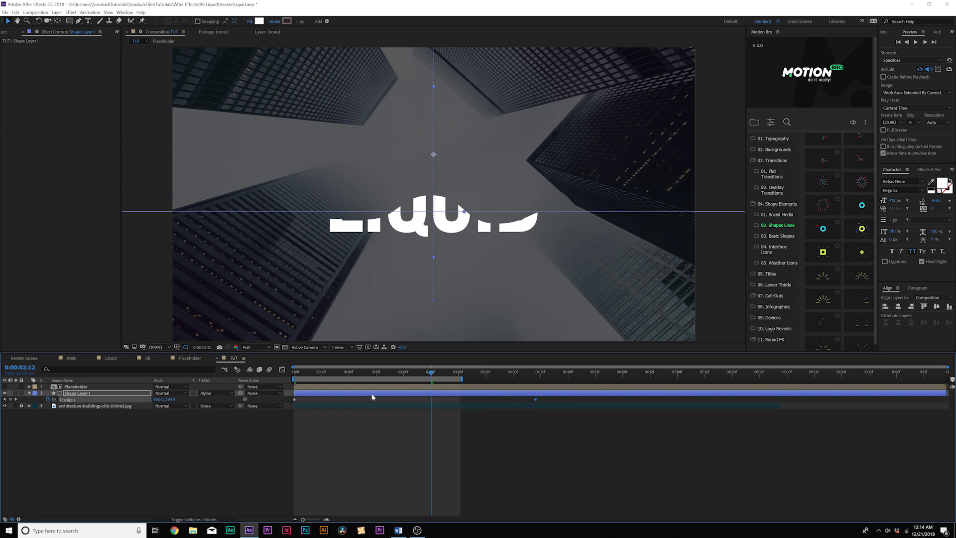
drag(372, 397, 477, 380)
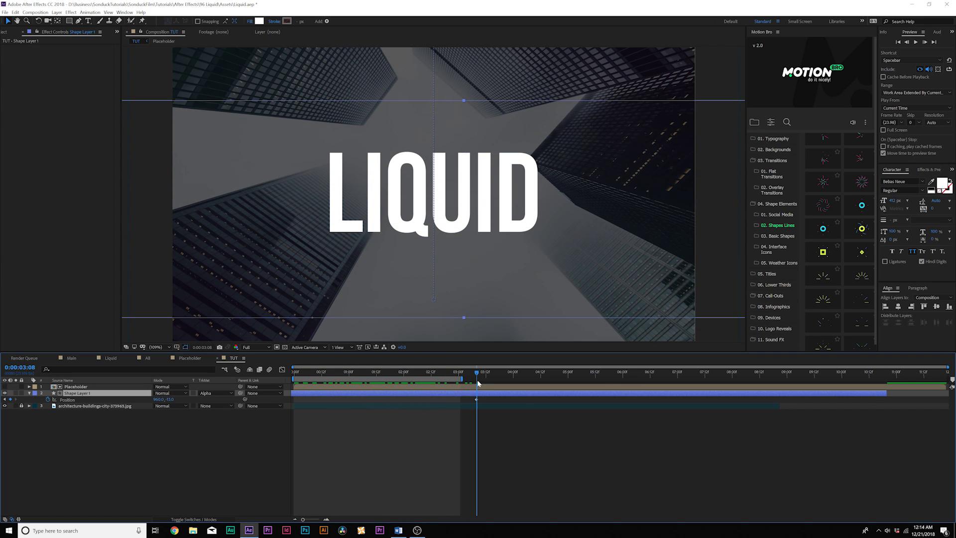
key(n)
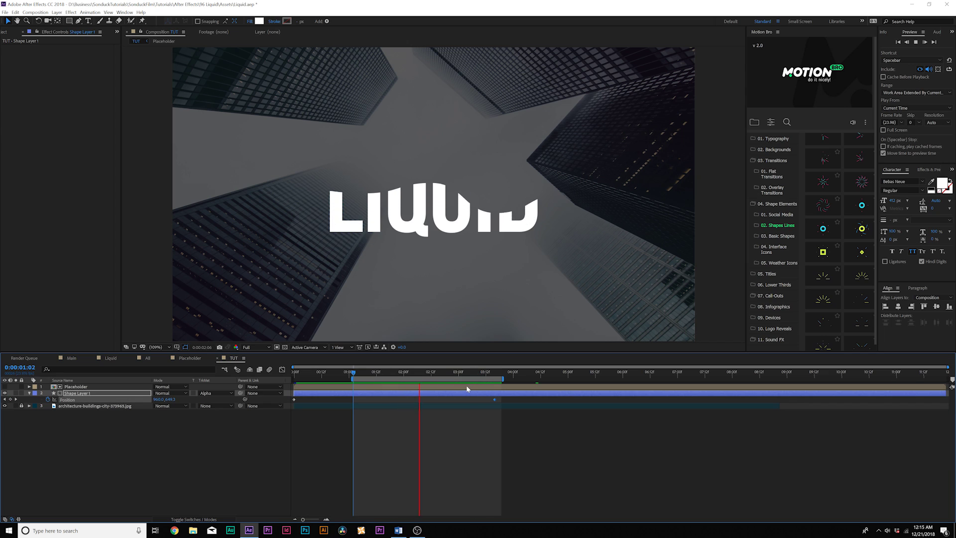
key(space)
click(412, 372)
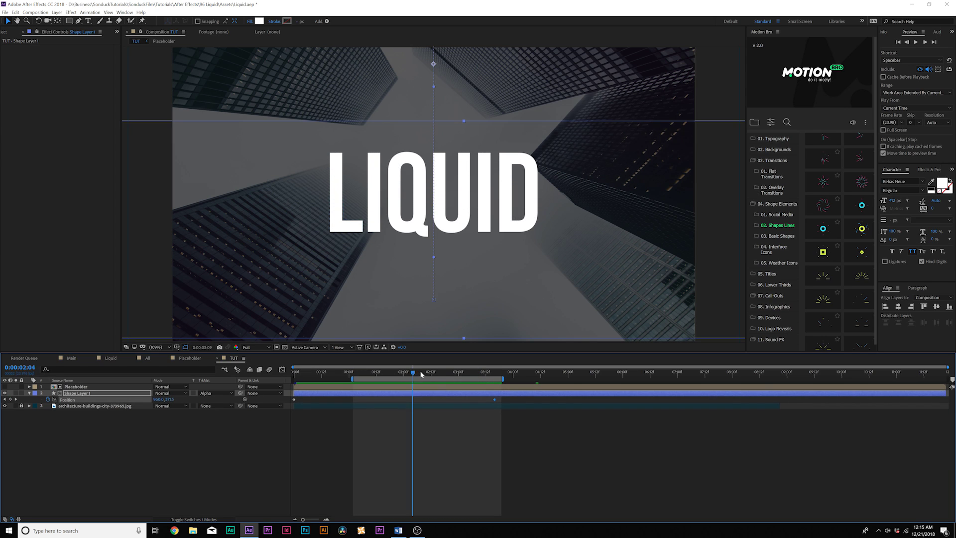
drag(421, 374, 474, 373)
Step: Pre-compose the shape layer and Placeholder together into a composition named "Liquid Done"
click(29, 393)
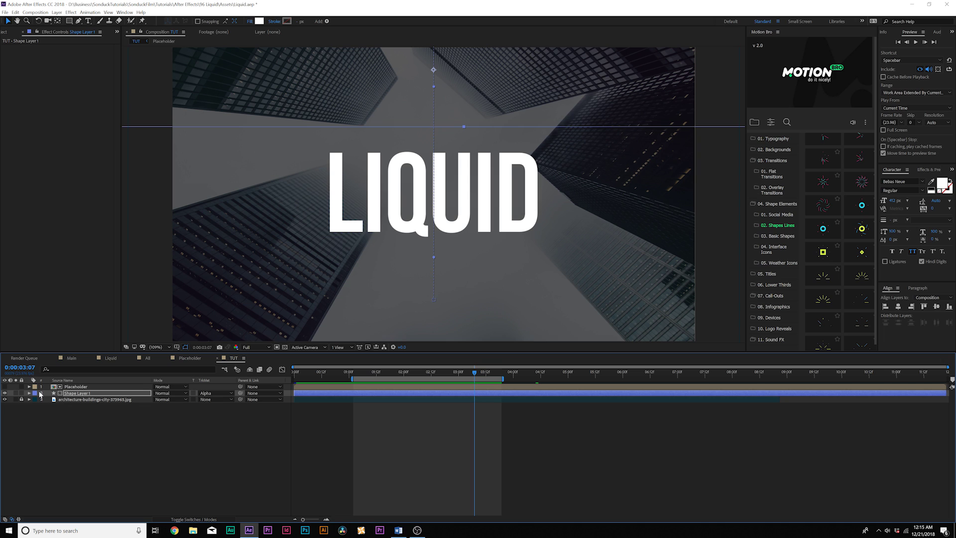
shift+click(60, 387)
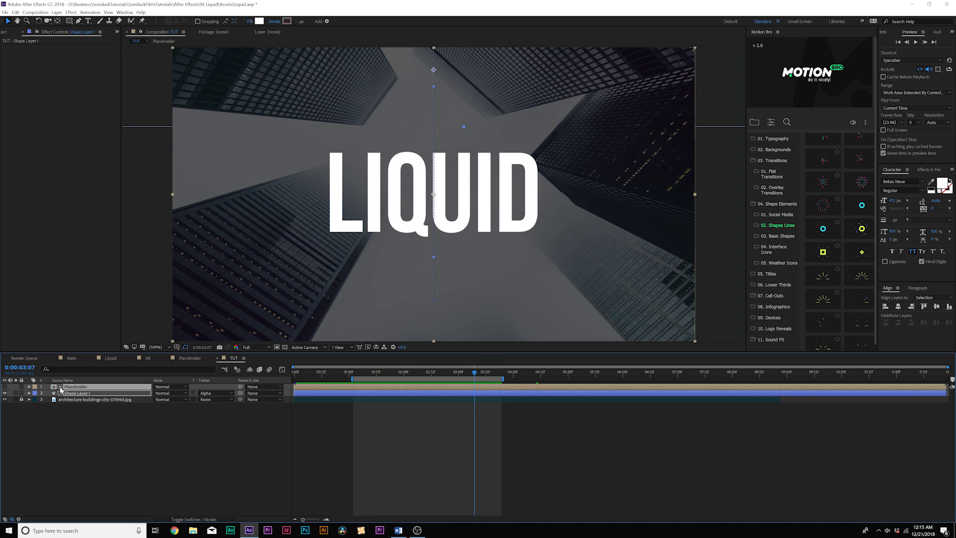
click(57, 12)
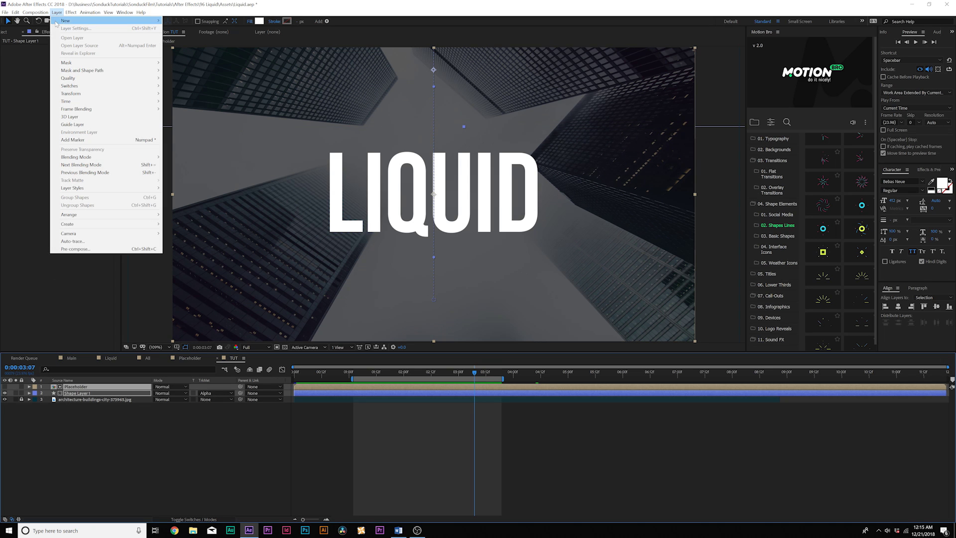
click(85, 251)
text(Liquid Done)
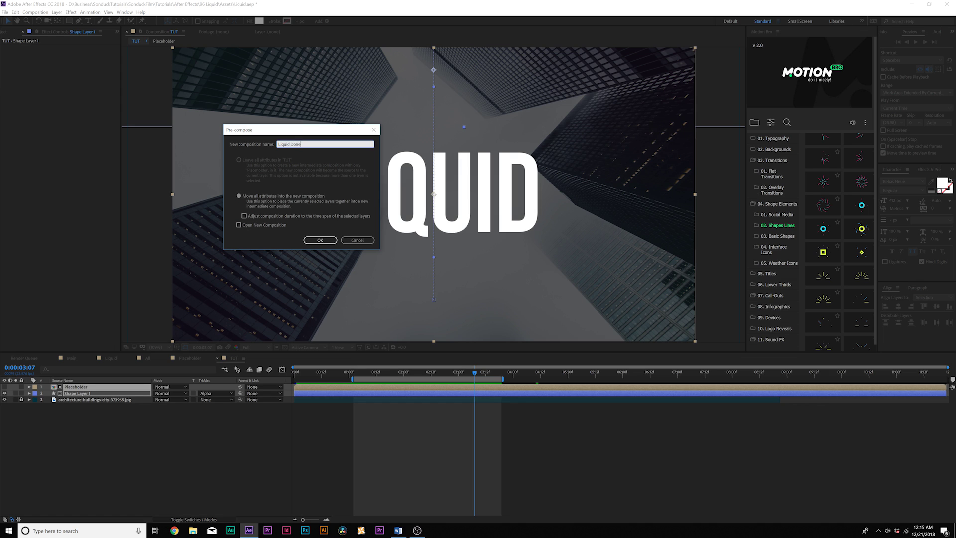
key(Return)
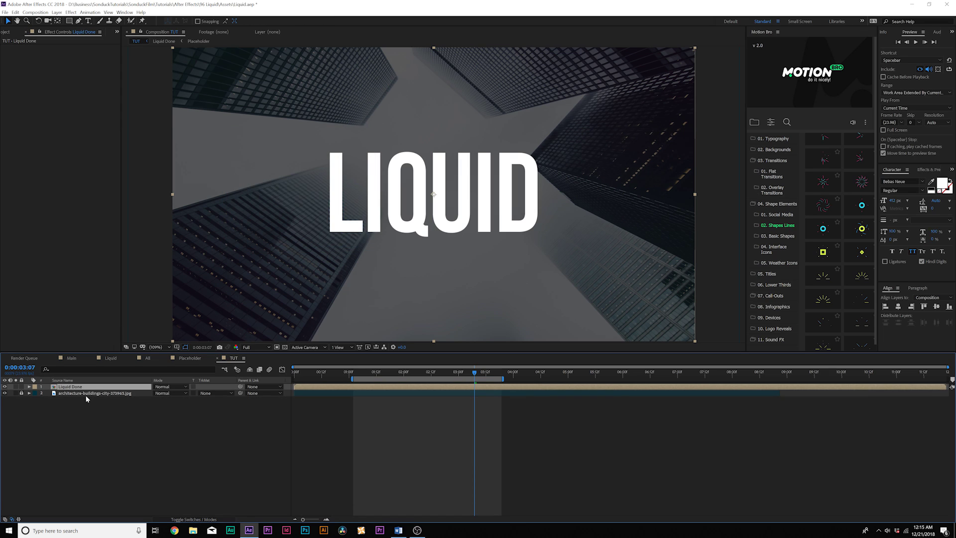
Step: Apply the Fill effect to the Liquid Done layer
click(71, 13)
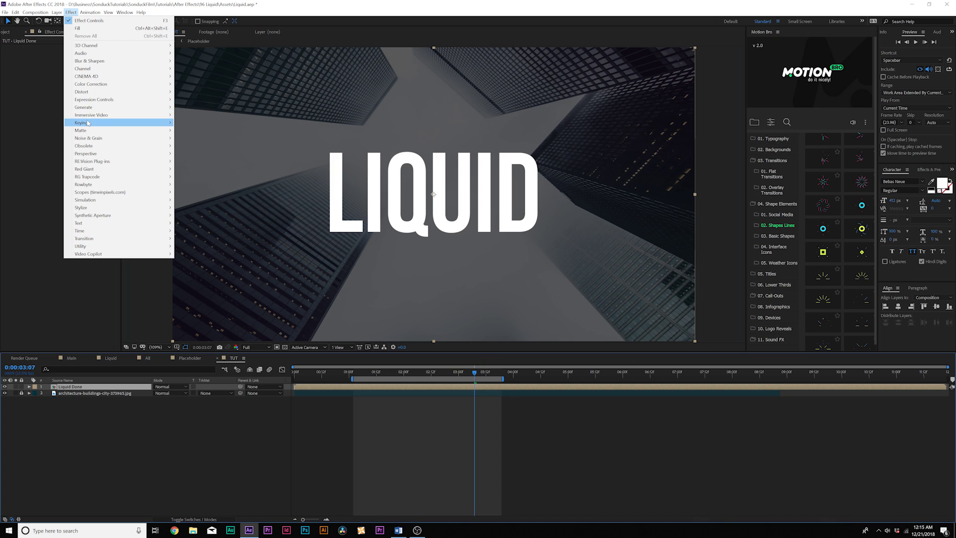
mouse_move(86, 108)
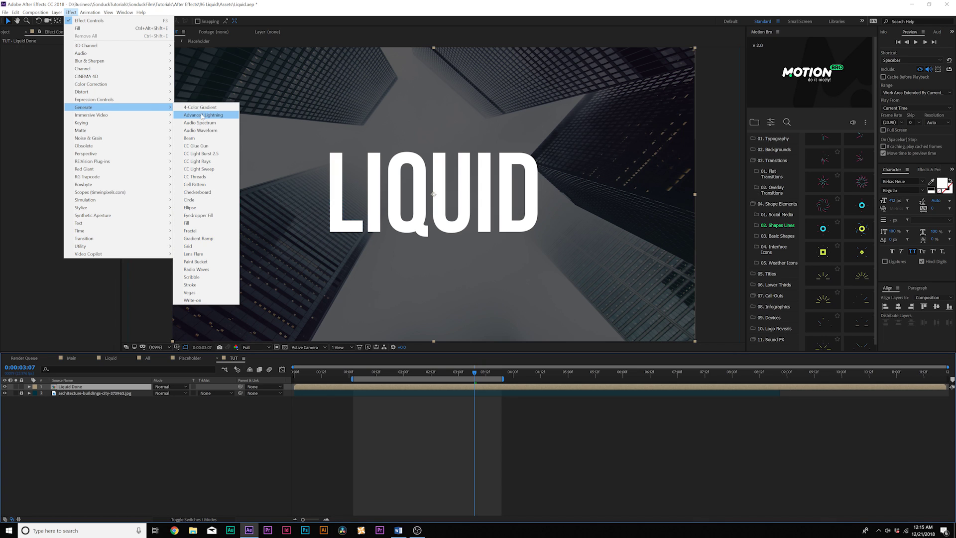
click(200, 223)
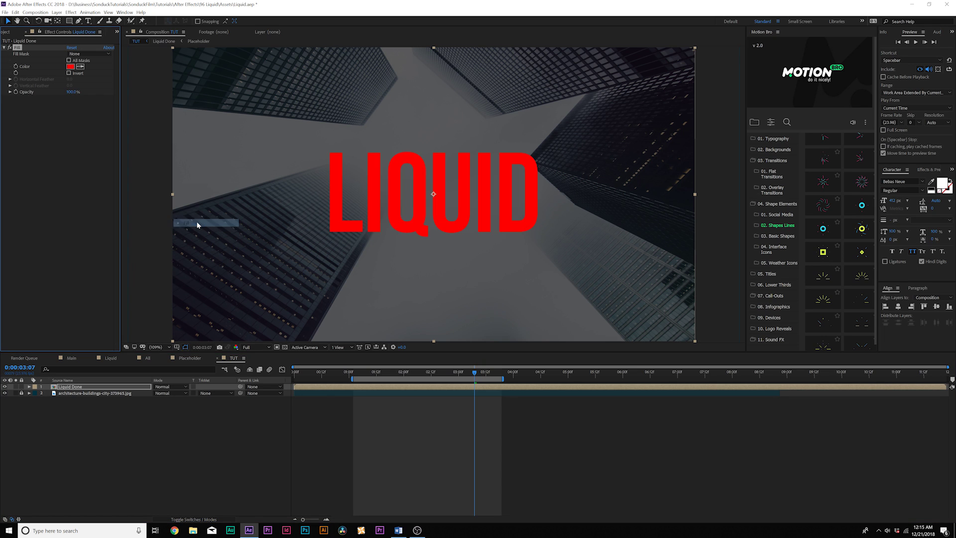
Step: Set the Liquid Done layer's Fill color to a bright yellow-green
click(70, 67)
mouse_move(727, 377)
mouse_down()
mouse_move(734, 307)
mouse_move(739, 367)
mouse_up()
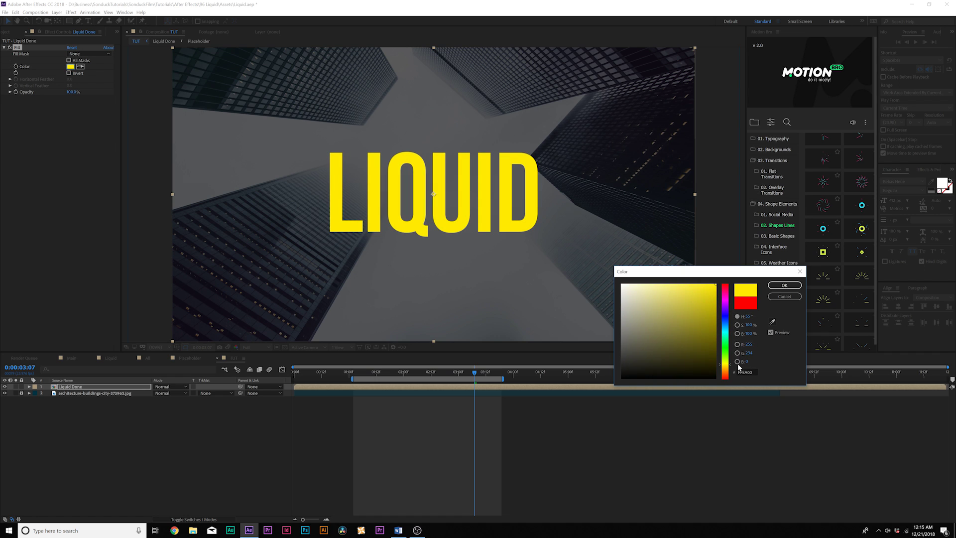
click(780, 285)
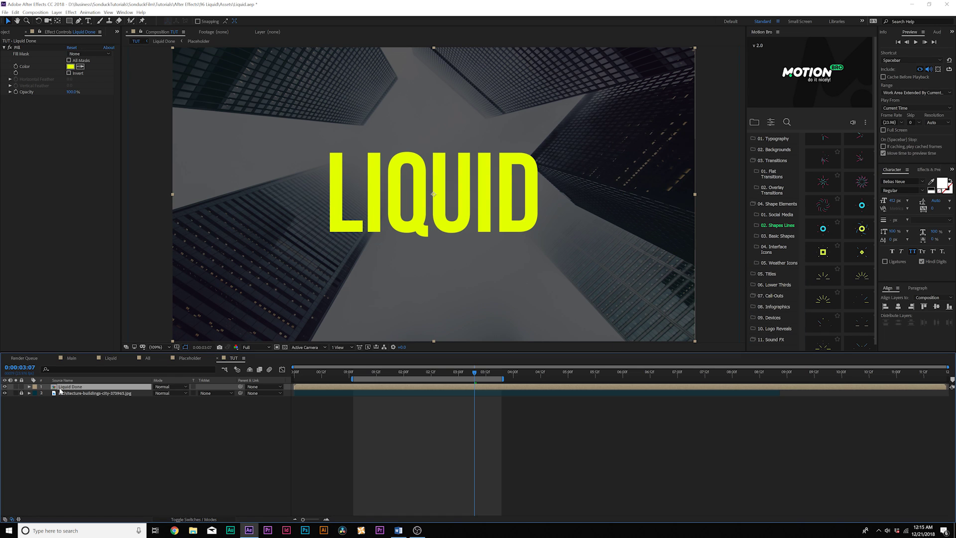
Step: Duplicate the Liquid Done layer and start the copy a few frames later in the timeline
click(16, 12)
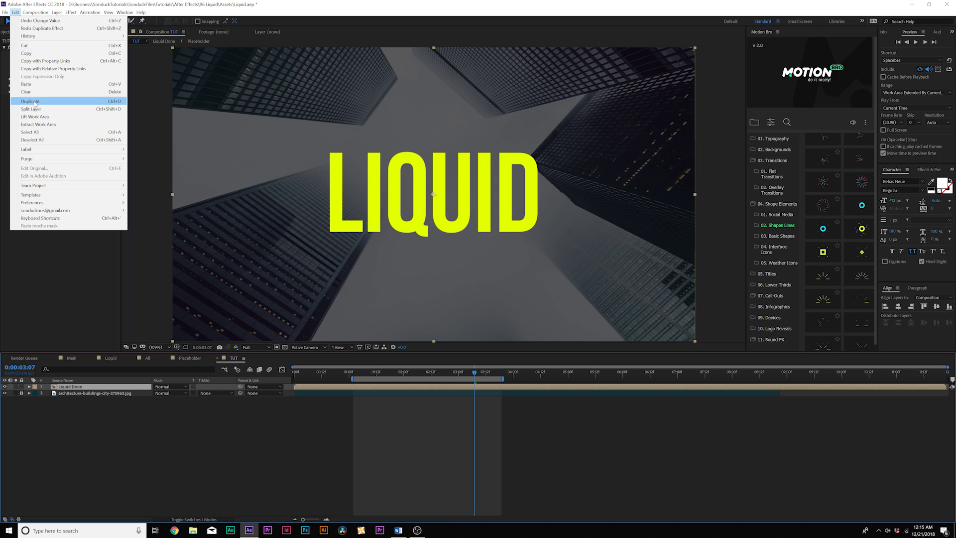
click(29, 103)
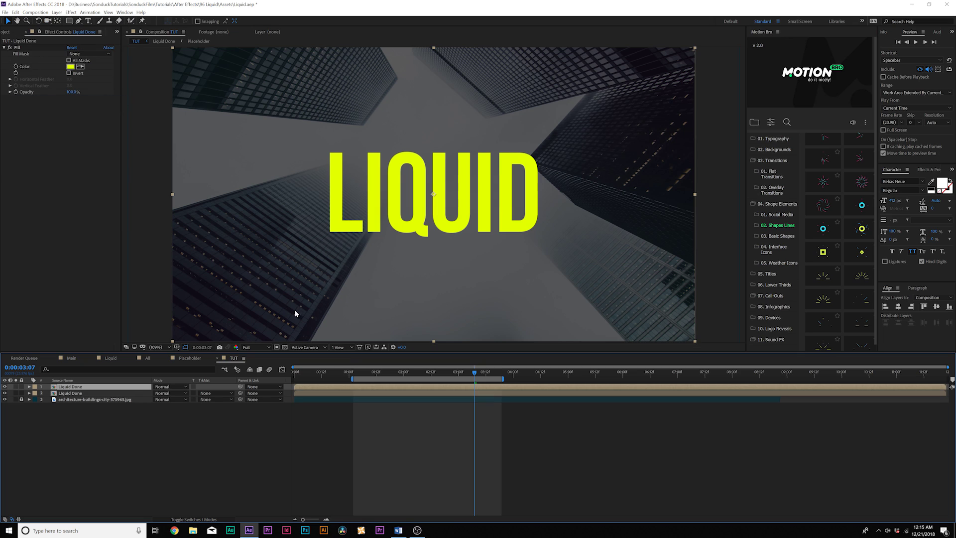
click(295, 372)
key(space)
Step: Set the upper Liquid Done copy's Fill color to orange FF7600 and scrub through the two-colour text fill
click(71, 67)
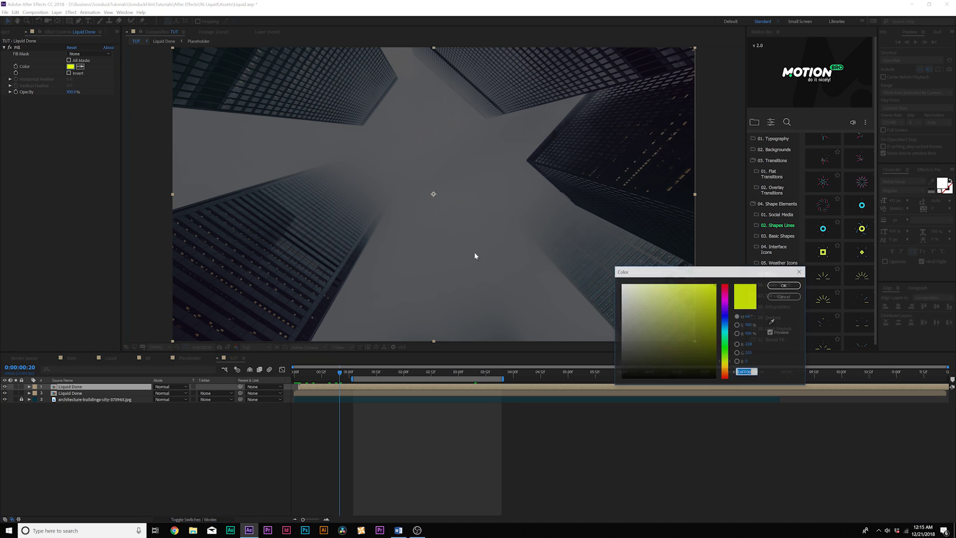
click(728, 369)
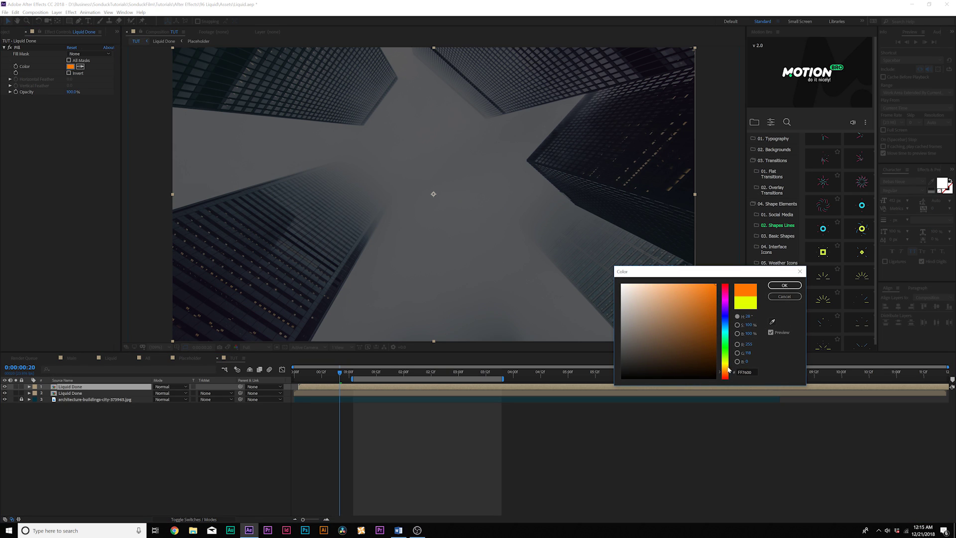
click(778, 288)
click(427, 373)
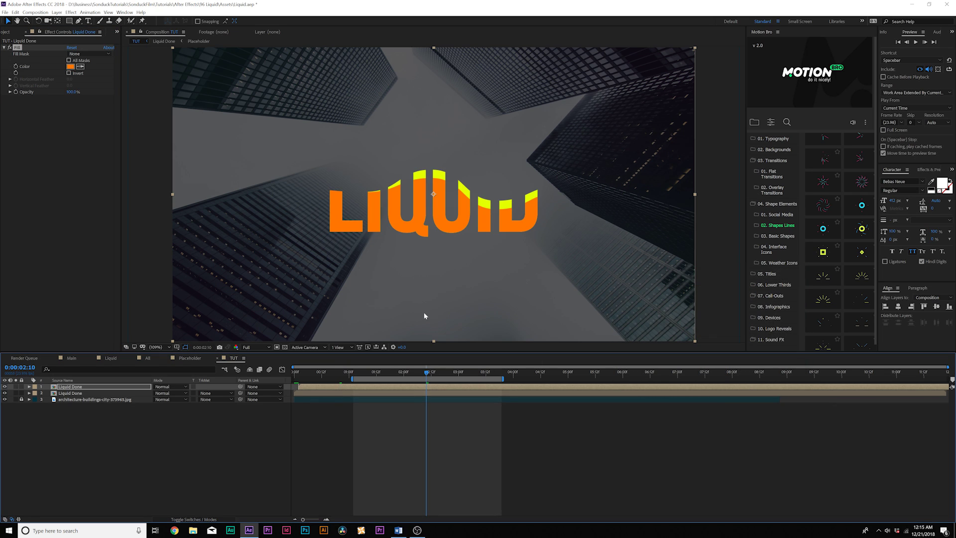
drag(418, 375, 414, 393)
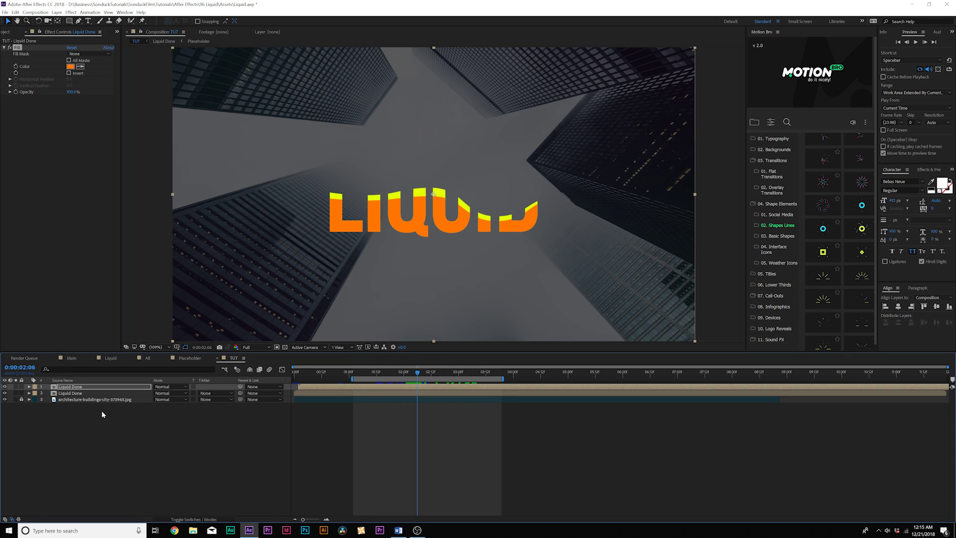
Step: Duplicate the orange Liquid Done layer, offset the copy a few frames later, and set its Fill color to white
click(98, 387)
key(ctrl+d)
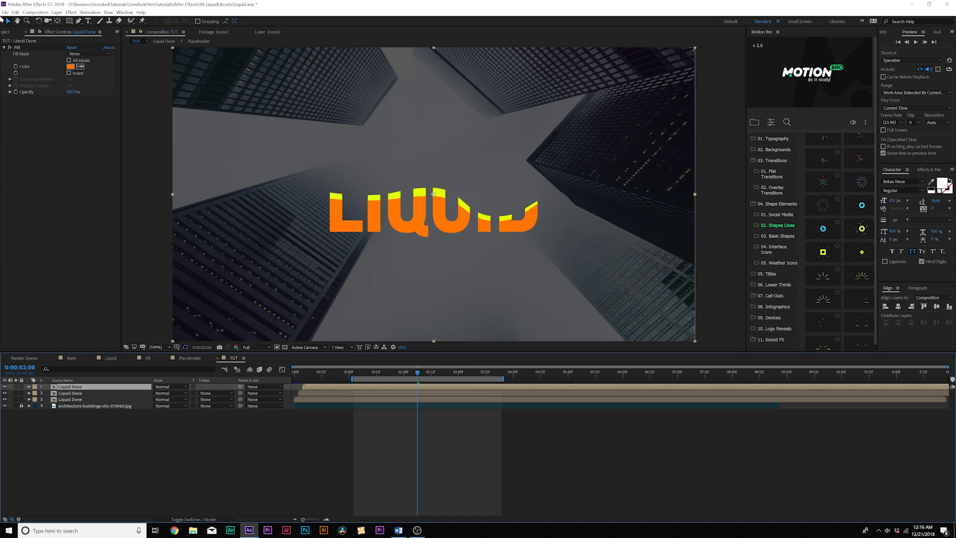
click(70, 66)
drag(667, 317, 530, 229)
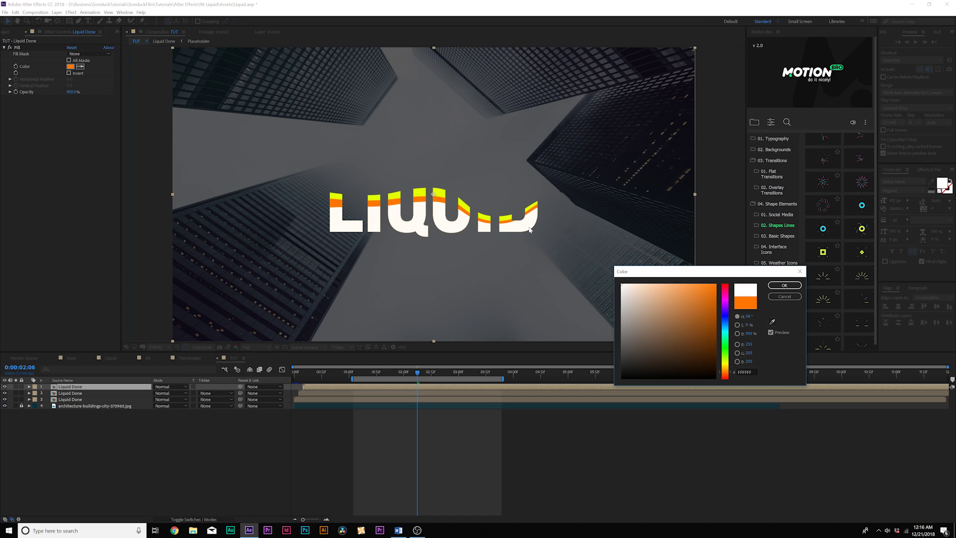
click(784, 284)
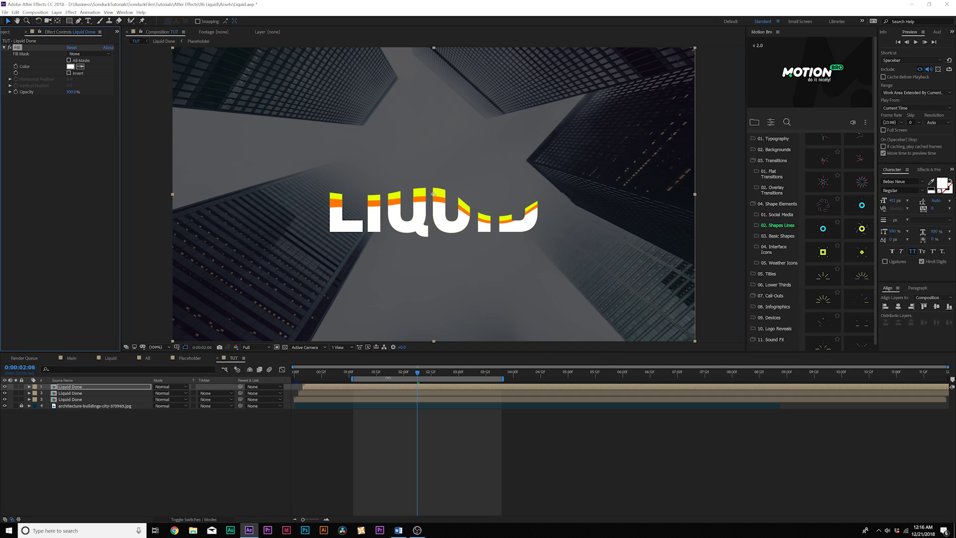
Step: Split the two lower Liquid Done layers at 0:00:03:10, delete their trailing parts, and extend the work area to cover the whole reveal
drag(418, 372, 481, 373)
click(470, 393)
shift+click(468, 400)
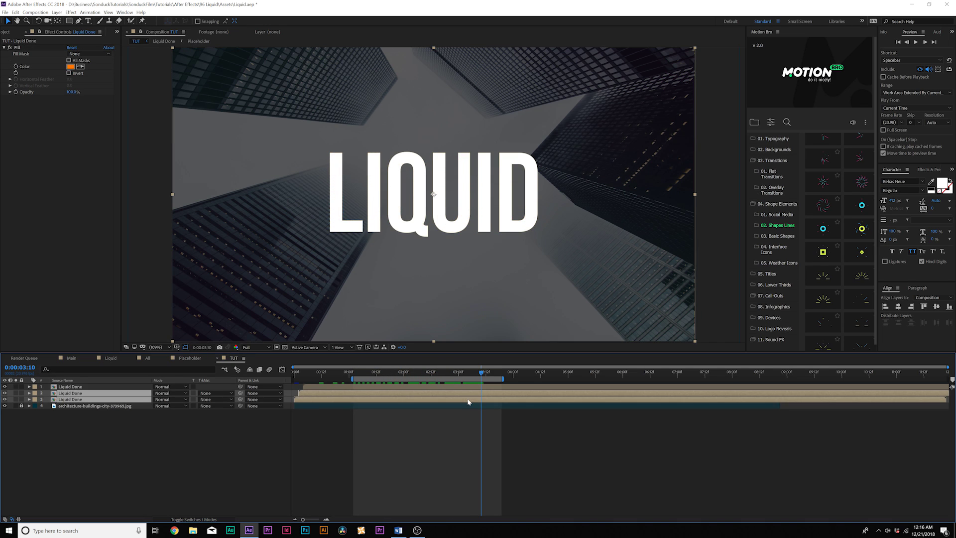
click(16, 12)
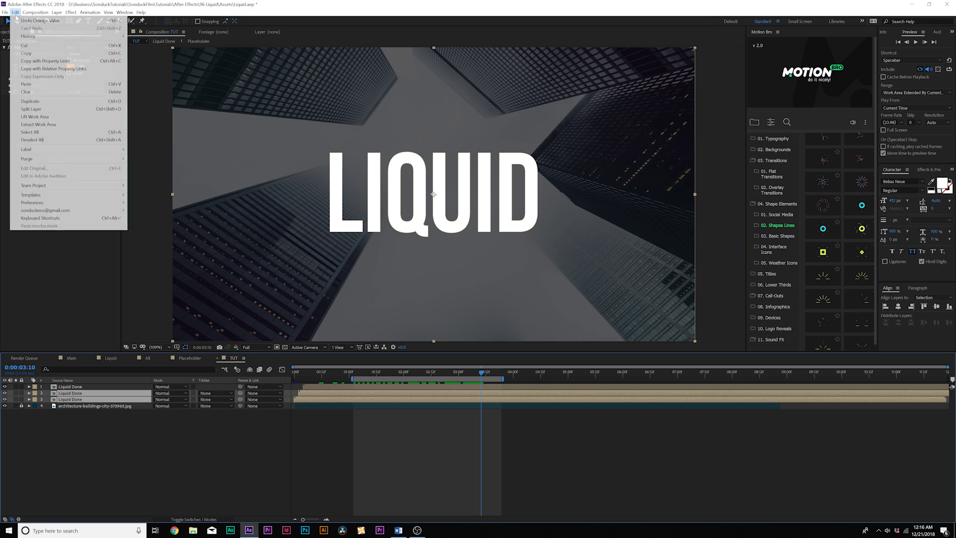
click(36, 109)
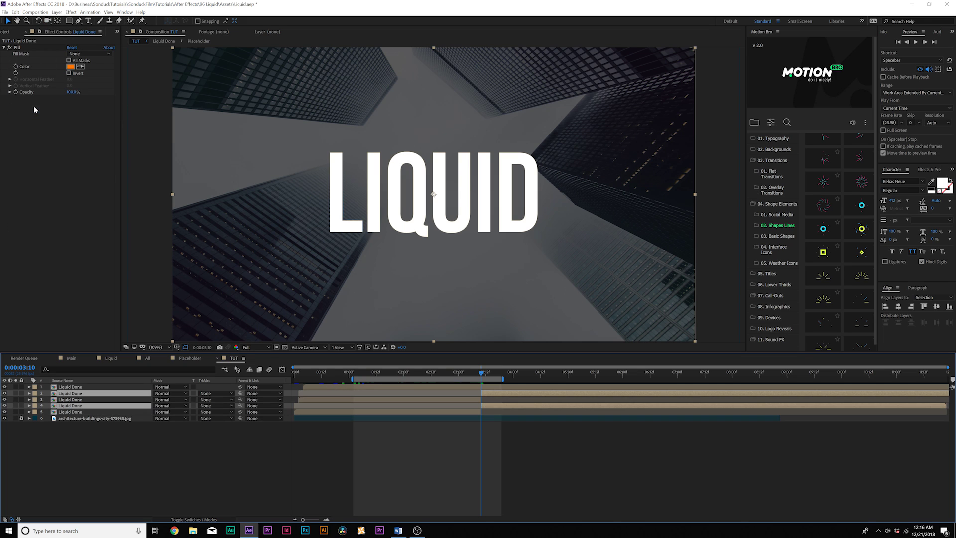
key(Delete)
scroll(279, 239, up, 1)
drag(461, 373, 492, 382)
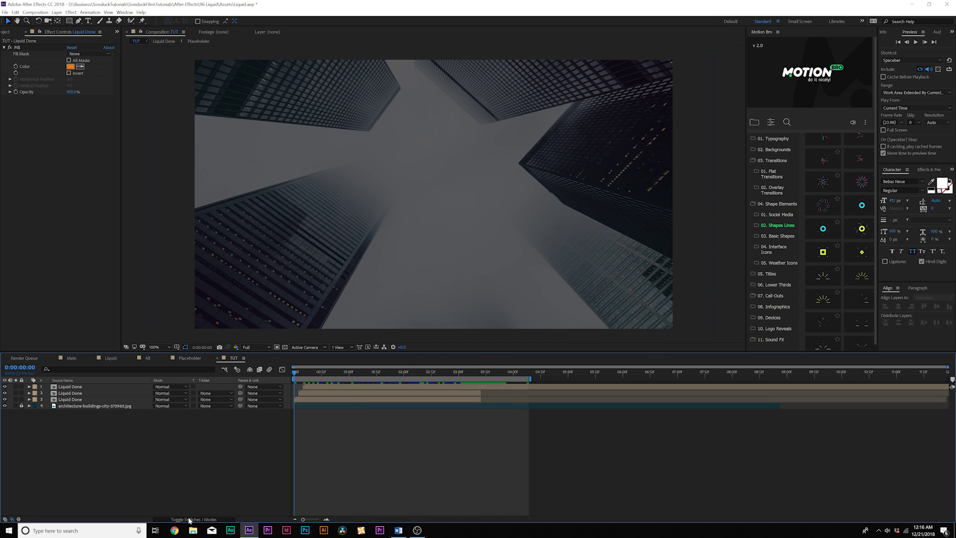
Step: Enable motion blur for the Liquid Done layers and the layers inside the Liquid Done composition, and preview the TUT composition
click(189, 519)
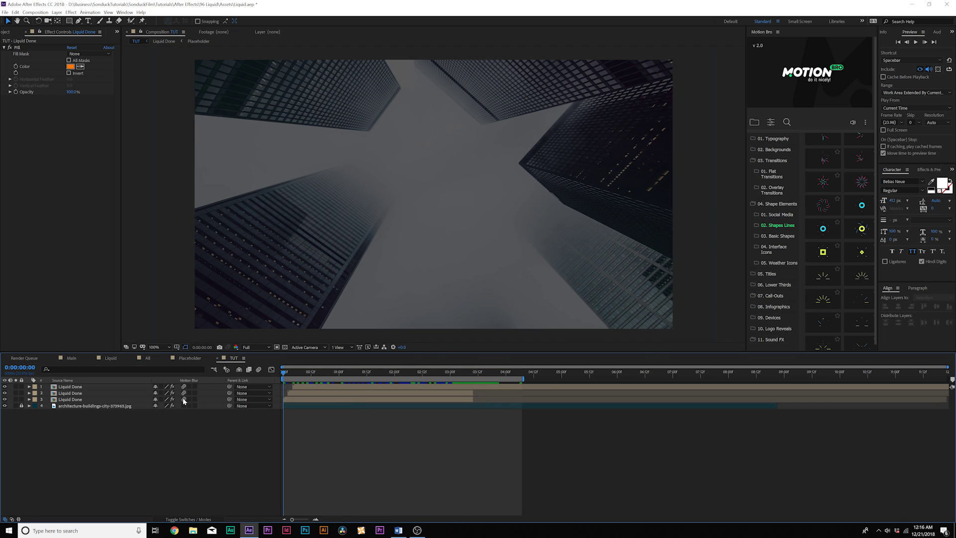
double_click(97, 393)
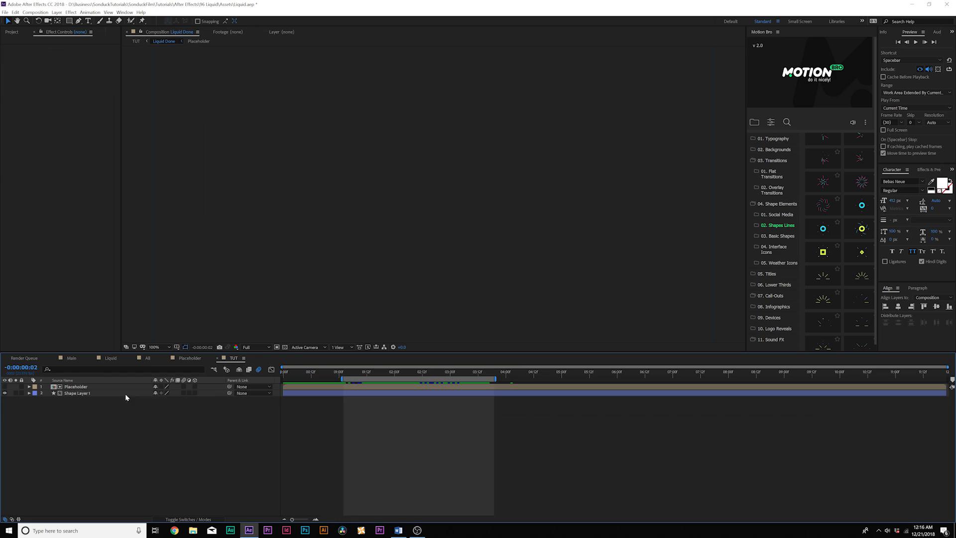
click(183, 393)
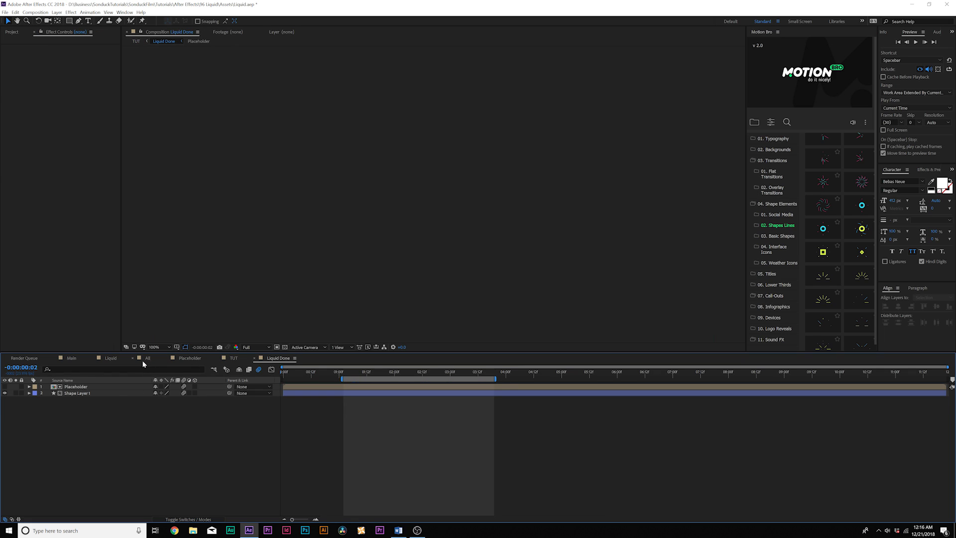
click(233, 358)
key(space)
click(366, 372)
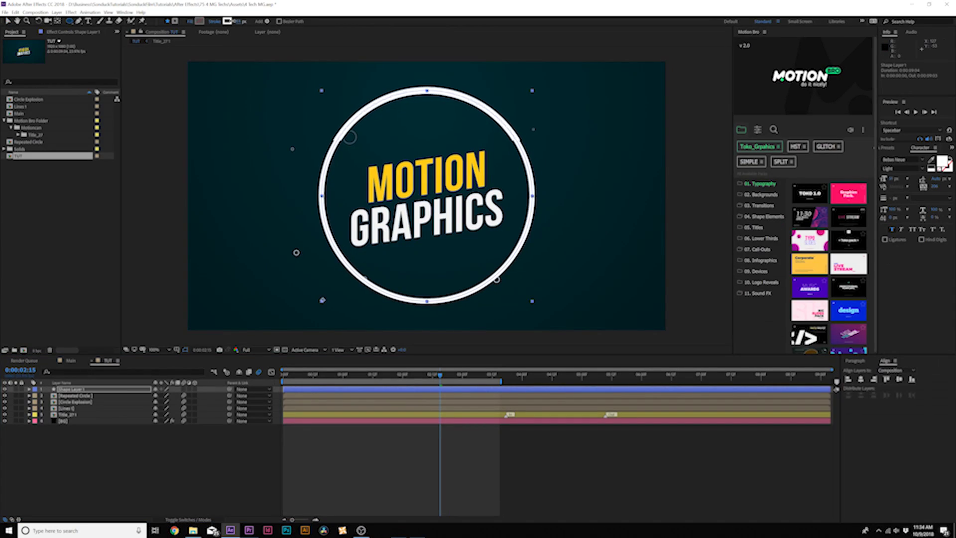
Step: Add Trim Paths to the circle in Shape Layer 1 of the Motion Graphics project and expand its settings
click(221, 396)
click(180, 349)
click(48, 415)
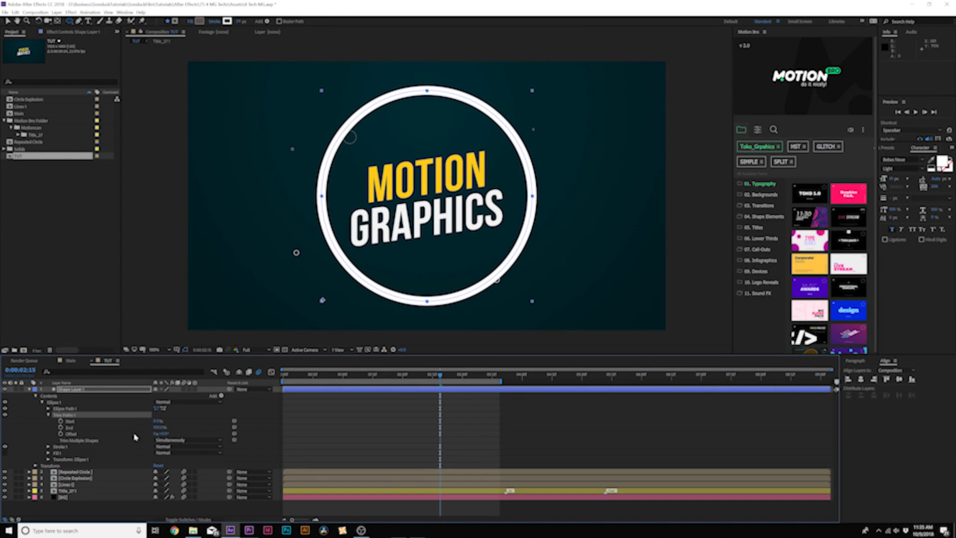
Step: Keyframe the circle's Trim Paths Start from 100% to 0% at 0:00:02:18 and End from 100% to 0% at 0:00:03:04
drag(294, 375, 305, 375)
drag(156, 422, 230, 413)
drag(305, 375, 447, 375)
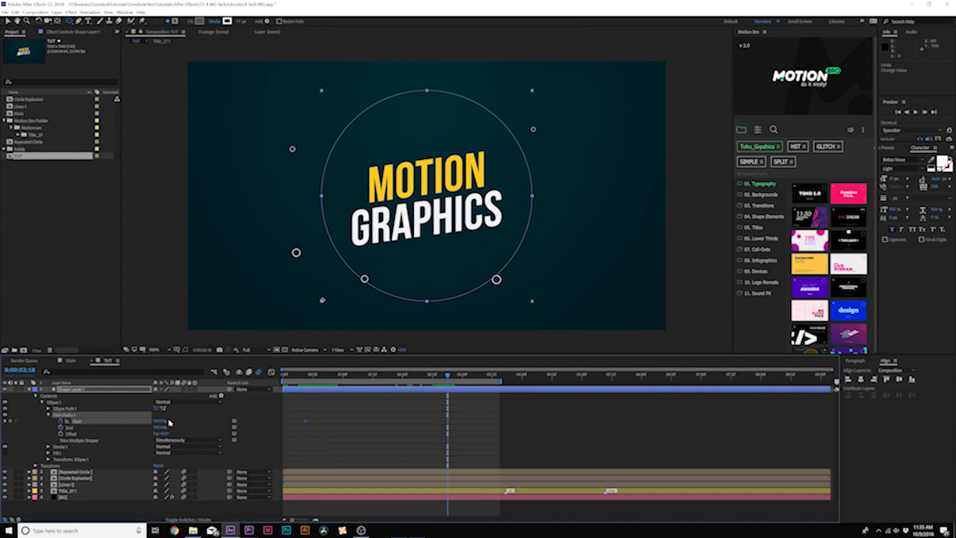
drag(158, 422, 85, 423)
click(61, 428)
drag(447, 375, 471, 387)
drag(158, 427, 94, 427)
click(174, 508)
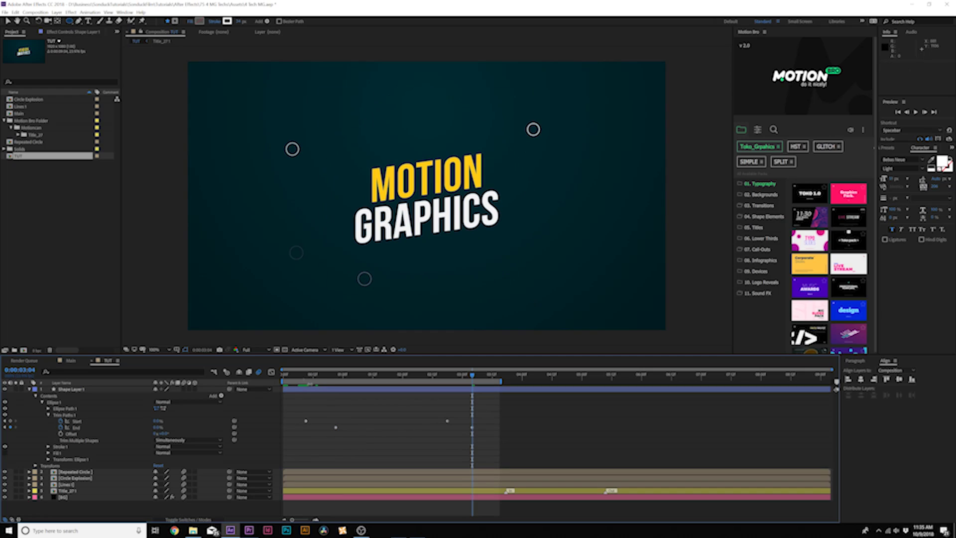
Step: Scrub through the circle's animation, select its Trim Paths keyframes, and preview the result
drag(329, 376, 442, 386)
drag(486, 418, 291, 442)
key(space)
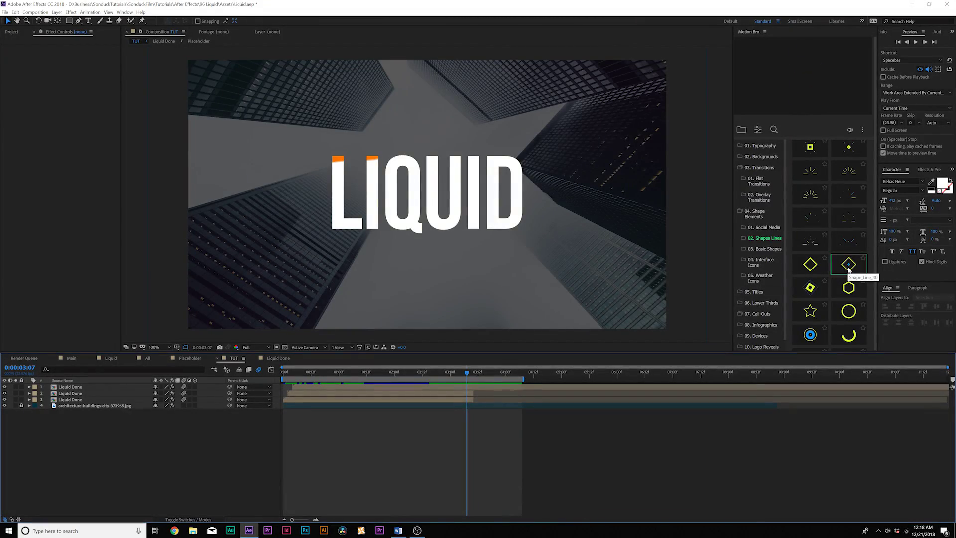
Step: Add the Shape Line 40 element to TUT, scale it to about 32%, and place it above the D of LIQUID
click(849, 269)
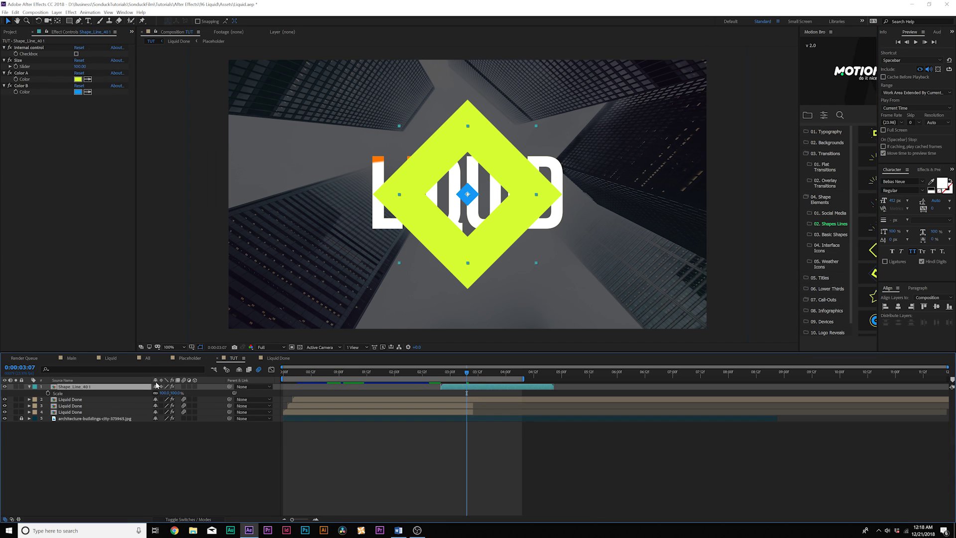
drag(147, 391, 133, 390)
drag(479, 185, 607, 125)
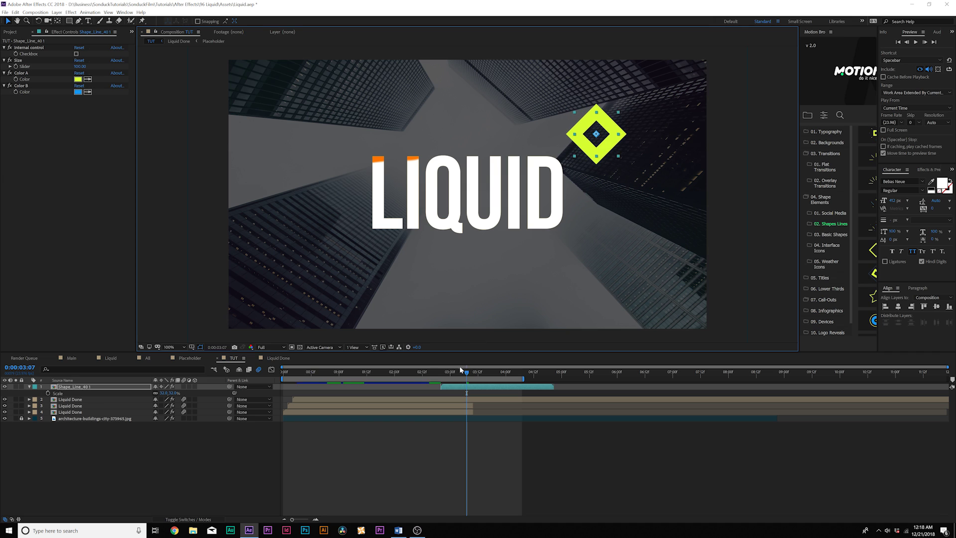
Step: Preview the TUT composition with the added shape element, and open the Main composition to play the finished version
mouse_move(460, 370)
mouse_down()
mouse_move(450, 374)
mouse_move(484, 371)
mouse_move(448, 374)
mouse_up()
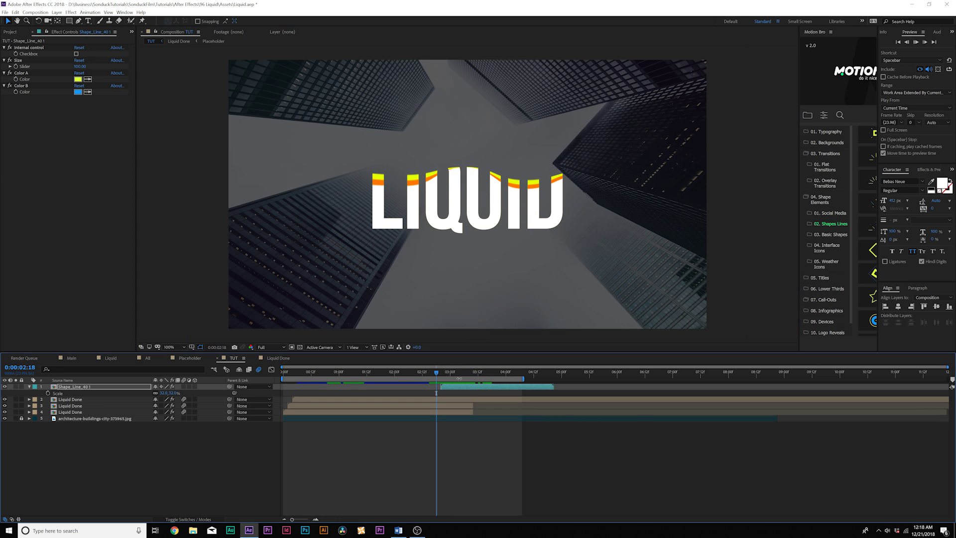
key(space)
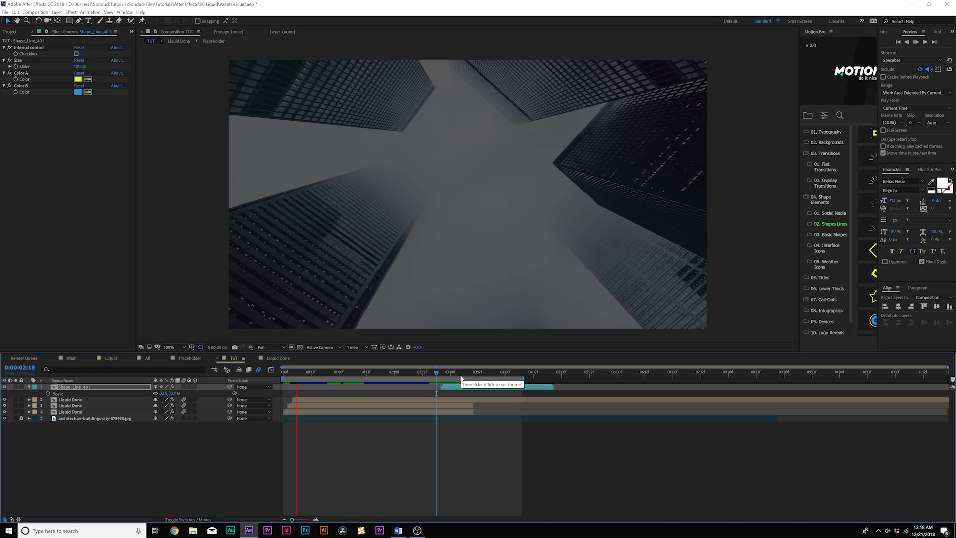
click(70, 357)
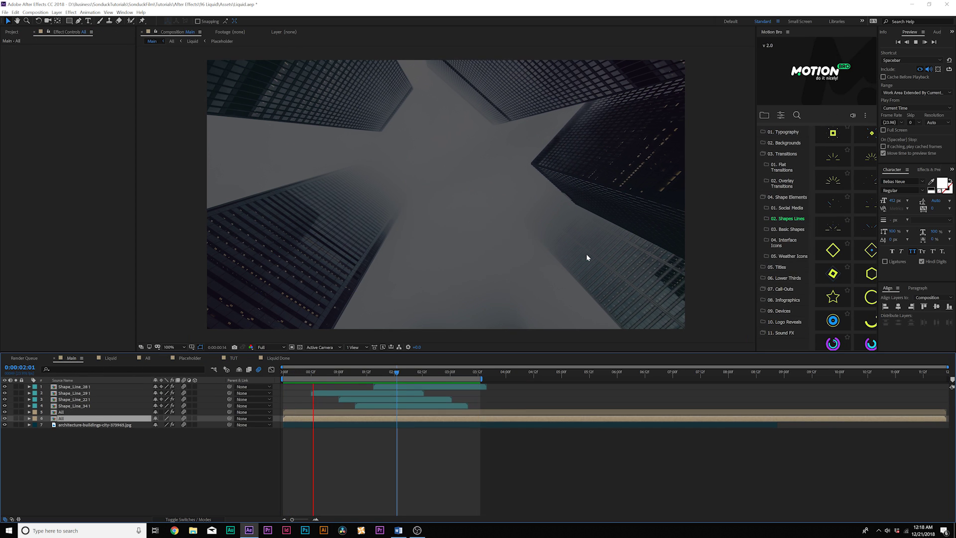